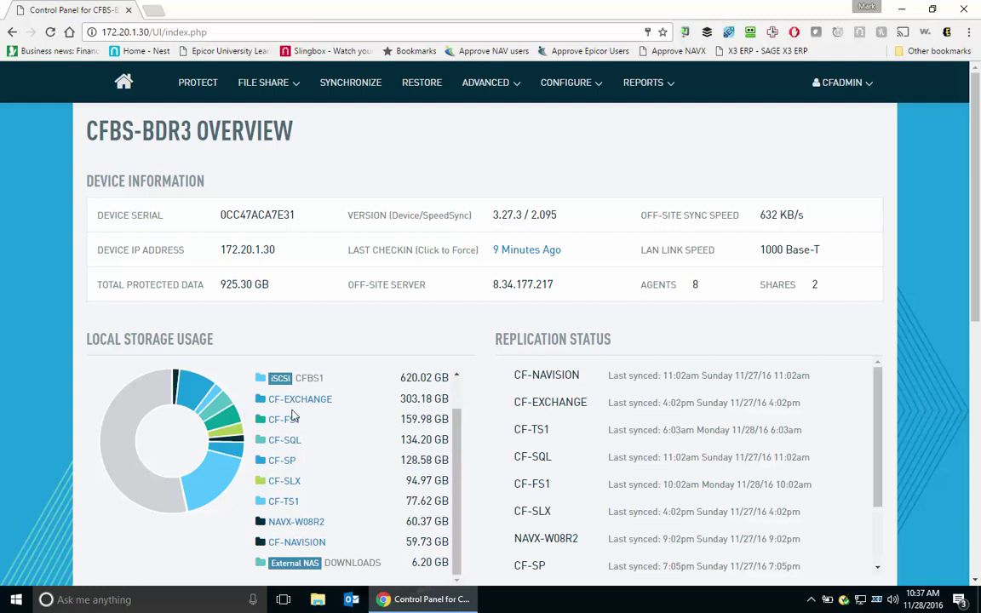
Open the Backup Agents list and scroll down to the CF-SP agent entry.
scroll(264, 413, "up", 1)
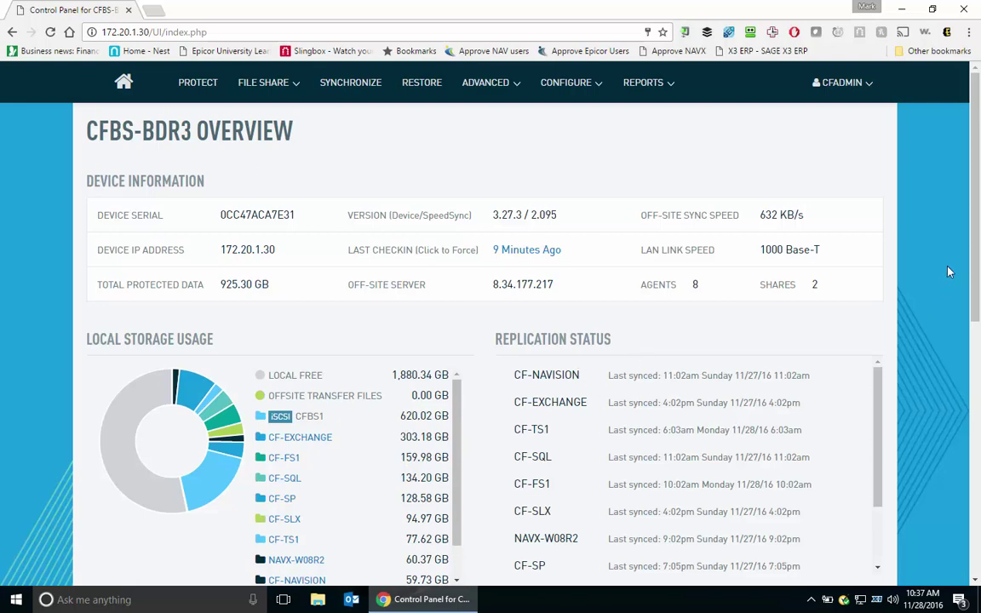
left_click_drag(973, 231, 974, 312)
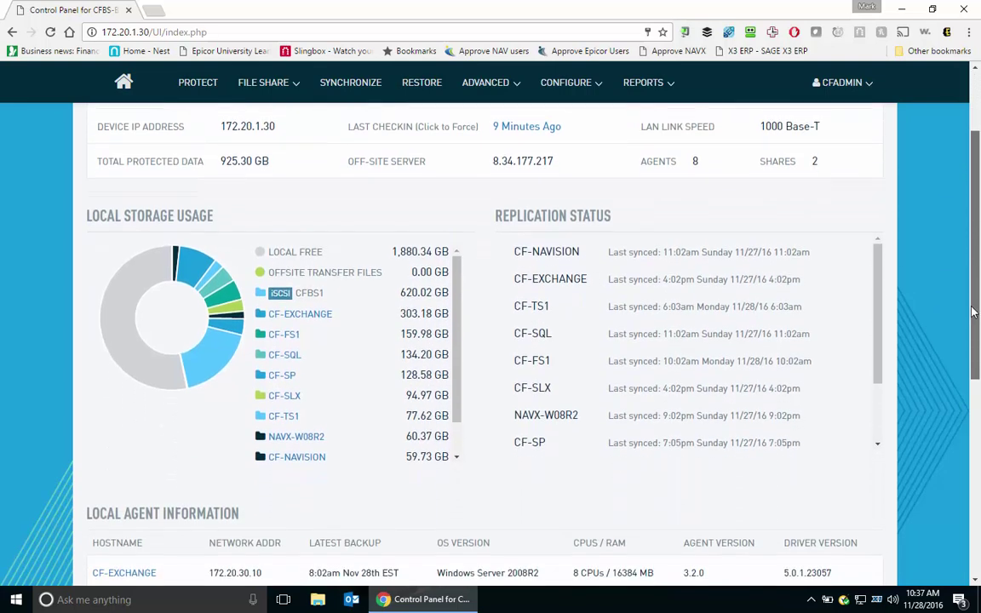
scroll(197, 384, "down", 4)
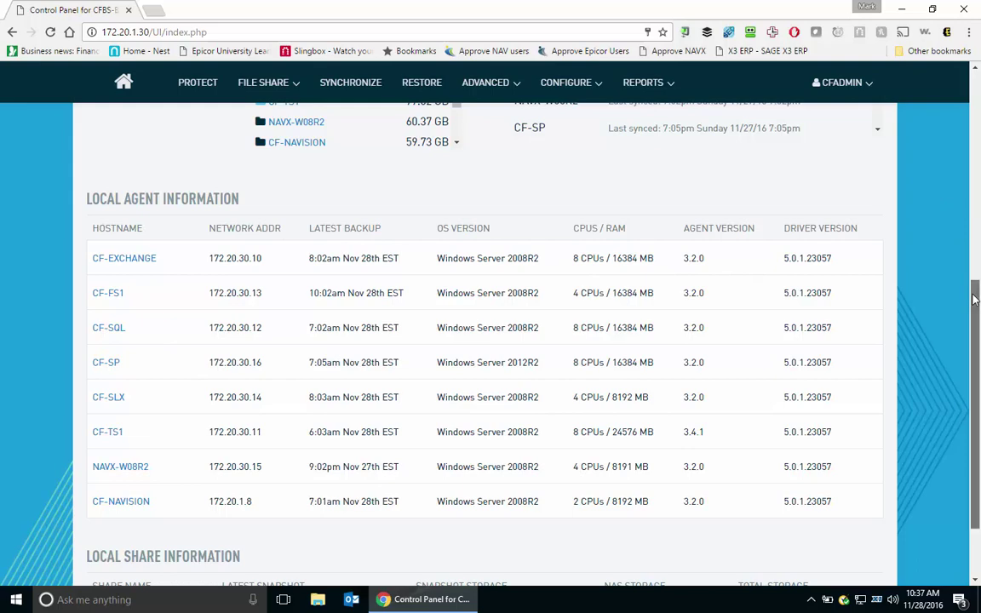
scroll(334, 436, "down", 2)
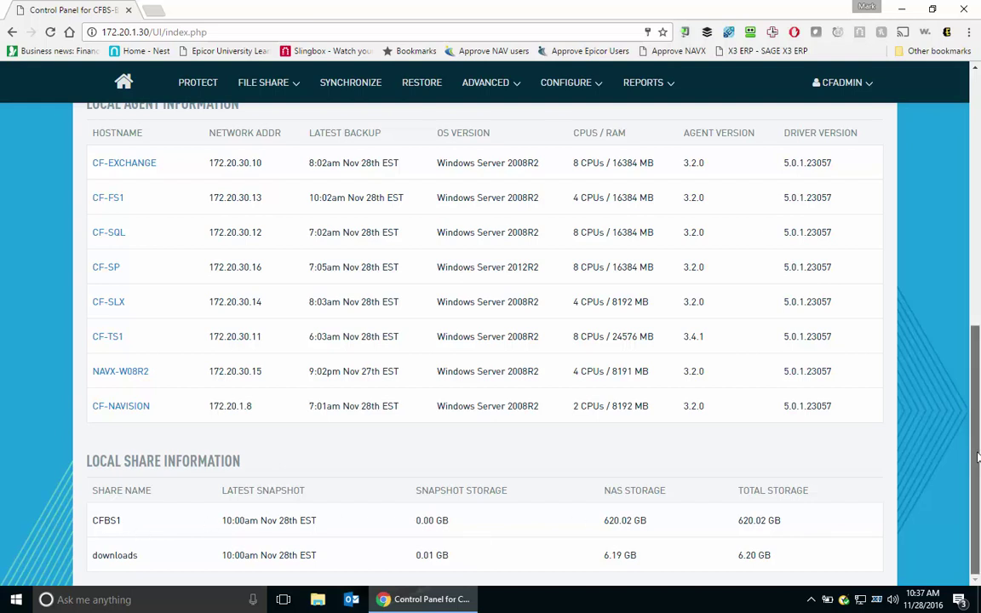
scroll(977, 458, "up", 10)
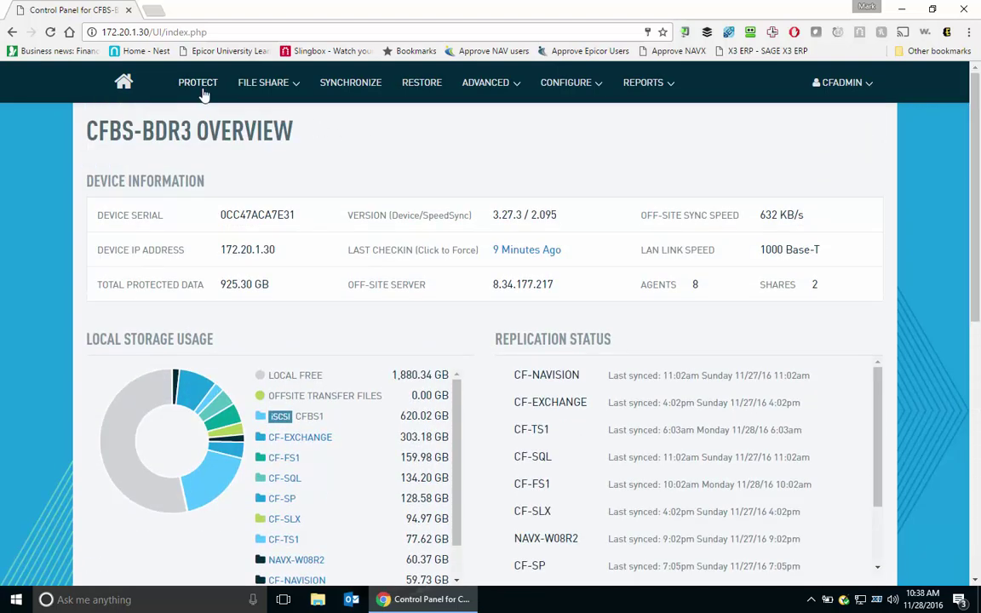
left_click(198, 83)
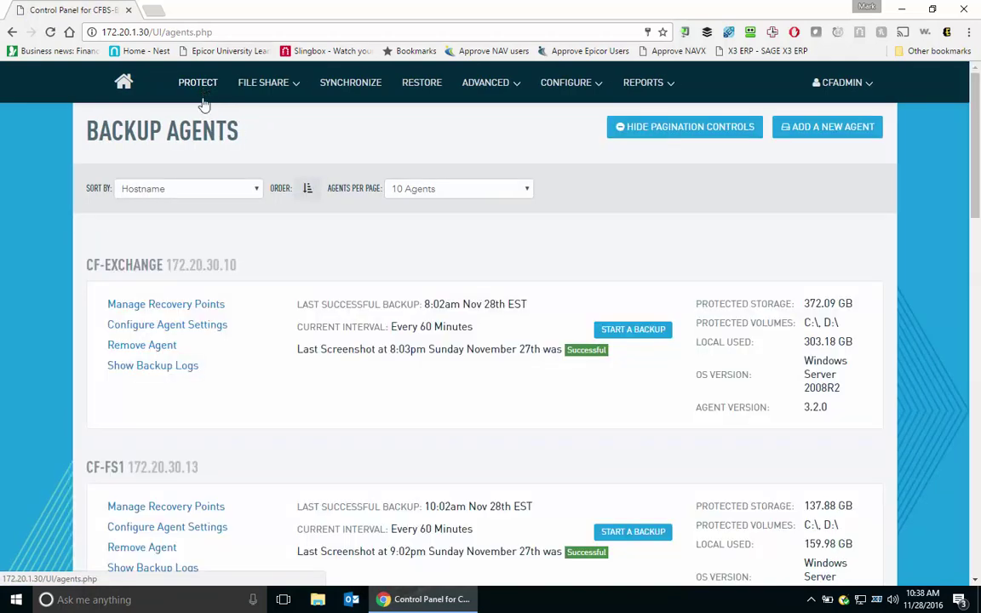
scroll(168, 433, "down", 5)
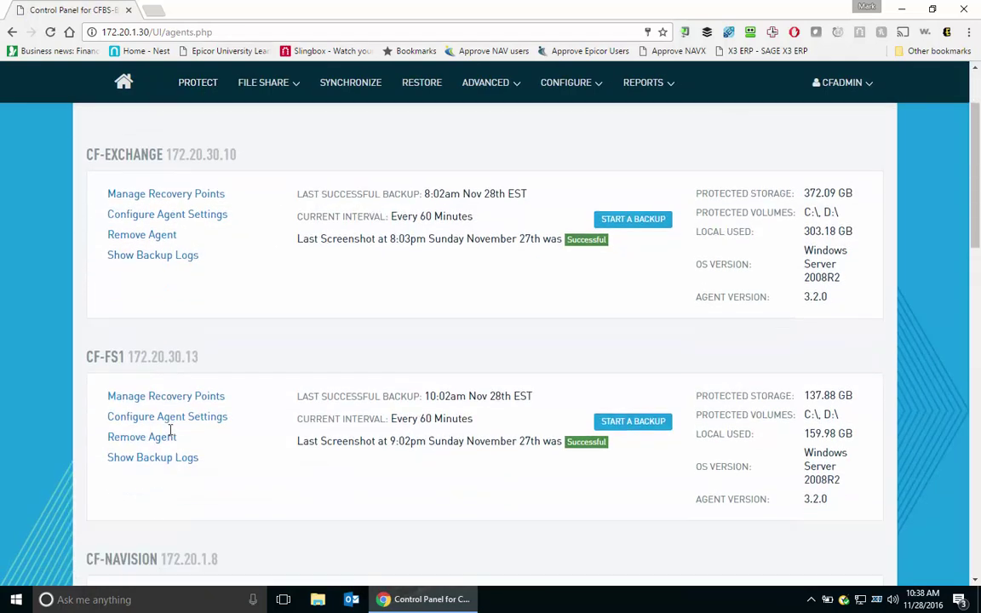
scroll(168, 433, "down", 4)
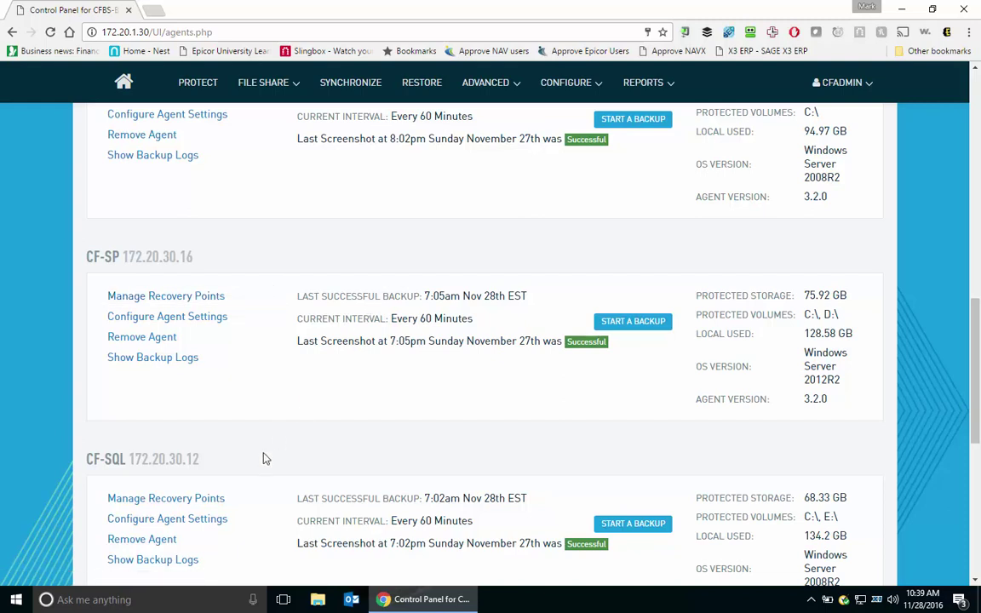
Connect to cf-sp with Remote Desktop, trust the connection and sign in with the administrator password.
left_click(145, 598)
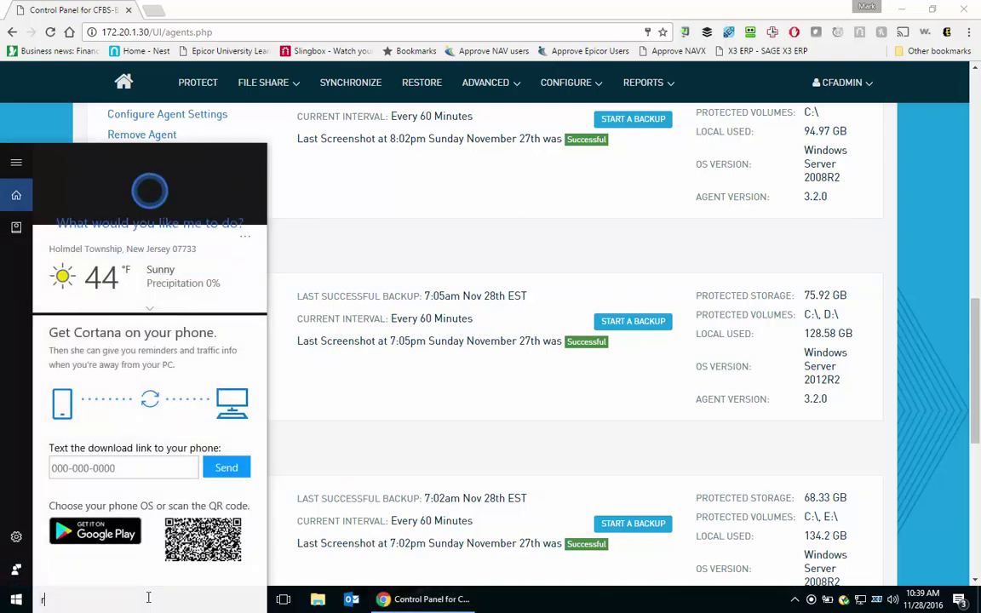
type("remote")
key("Return")
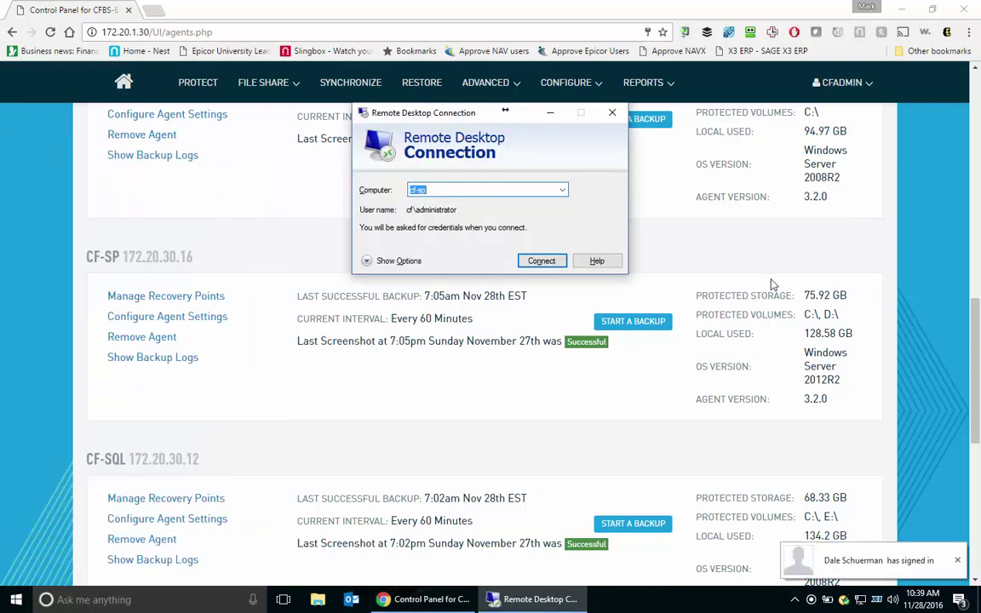
left_click(557, 264)
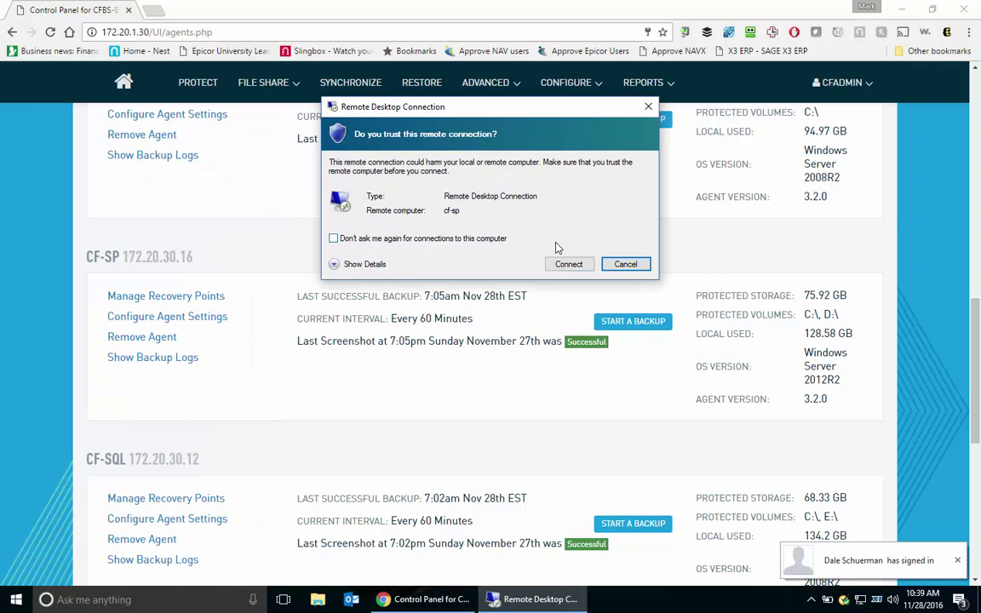
left_click(564, 264)
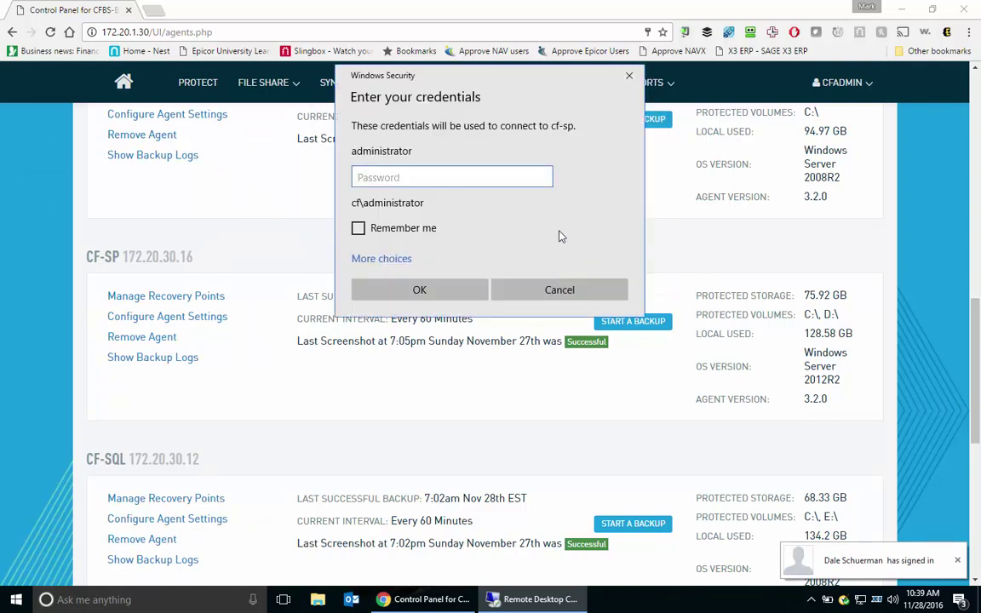
type("•••••••")
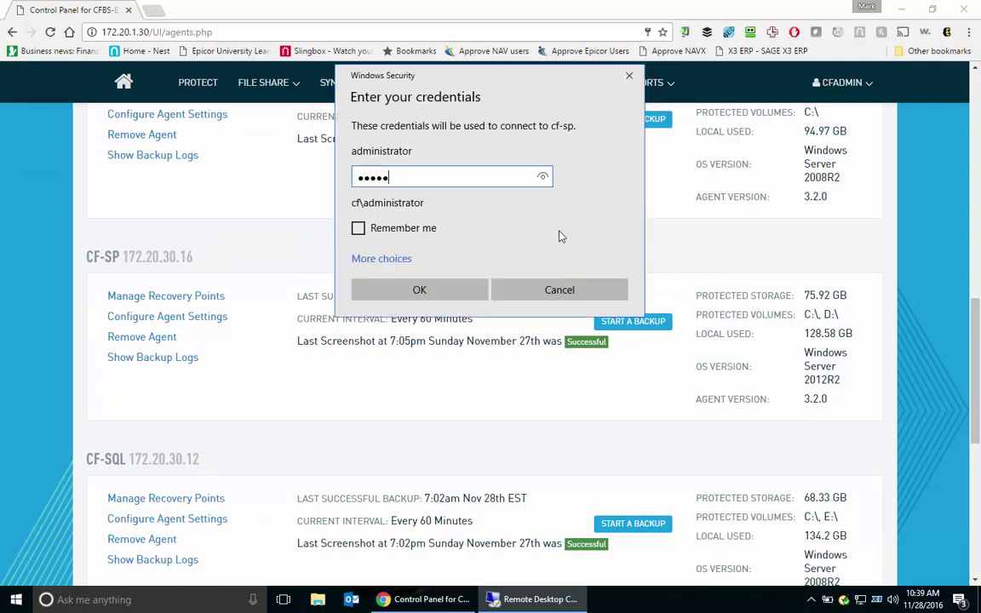
type("•••••")
key("Return")
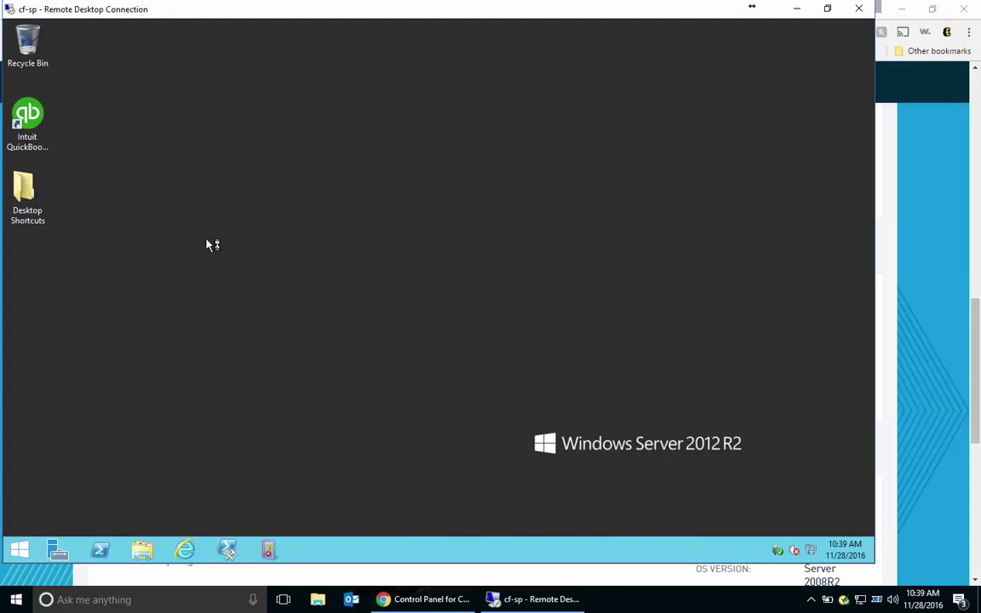
Launch QuickBooks and open the sample Rock Castle Construction company file.
left_click(28, 118)
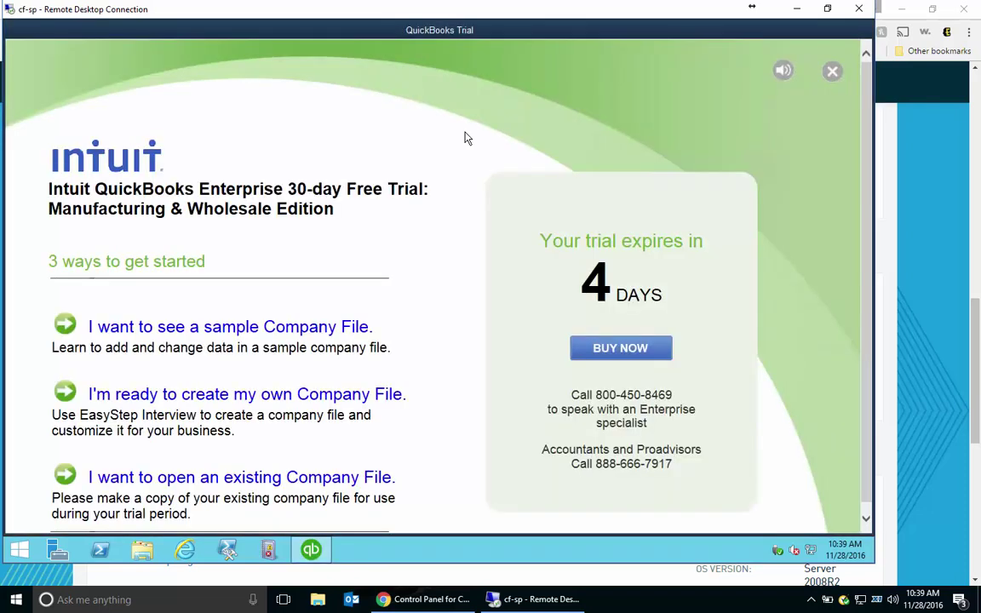
left_click(252, 329)
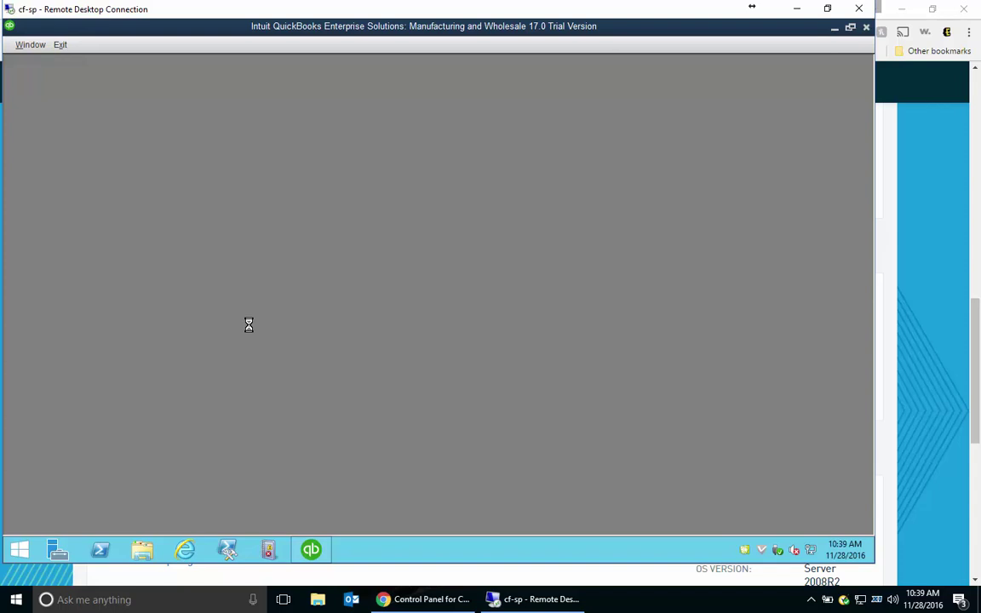
left_click(438, 251)
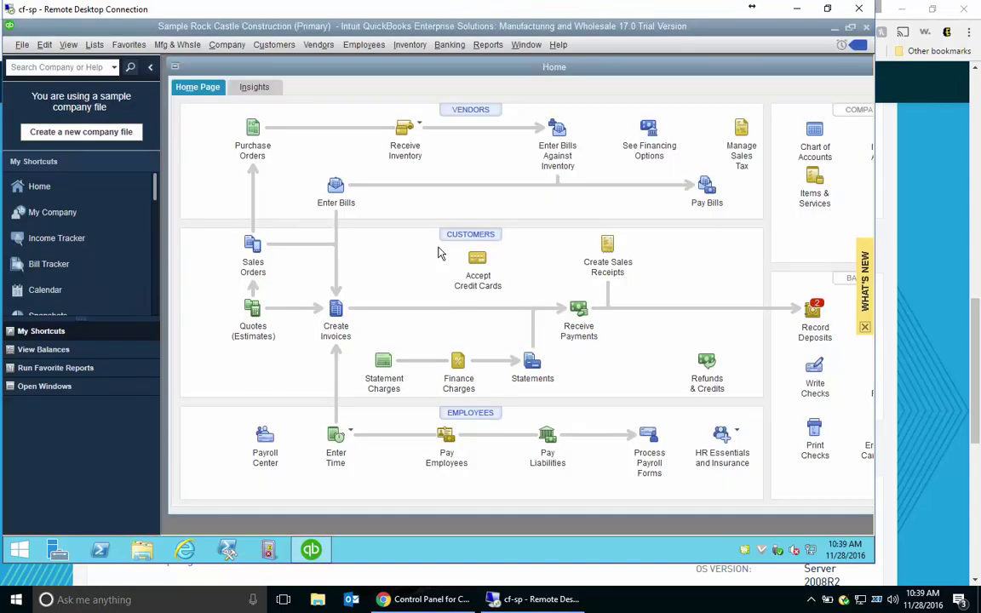
Start a new sales order for a customer with Blueprints as the first line item.
left_click(253, 245)
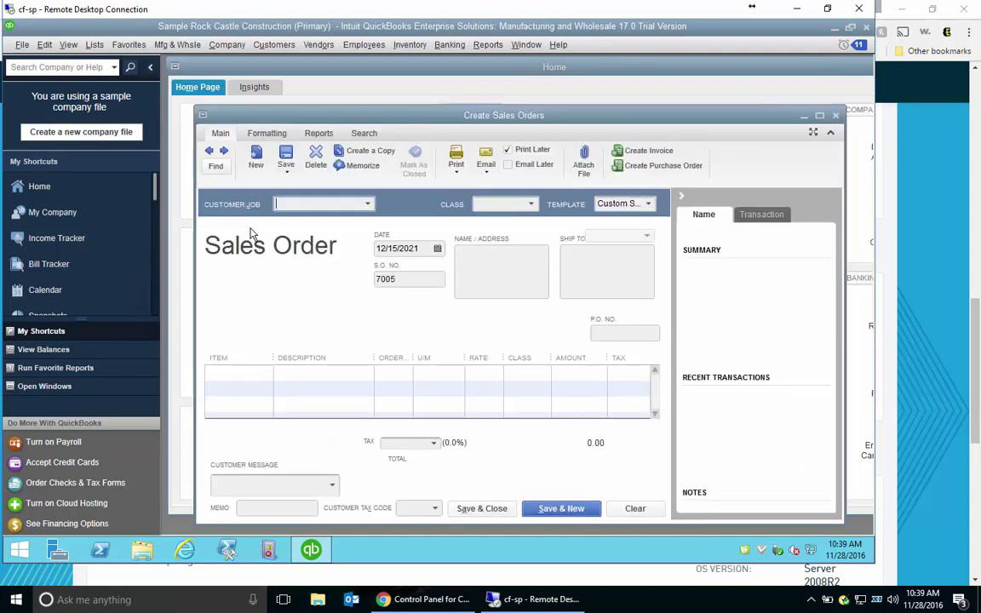
left_click(368, 203)
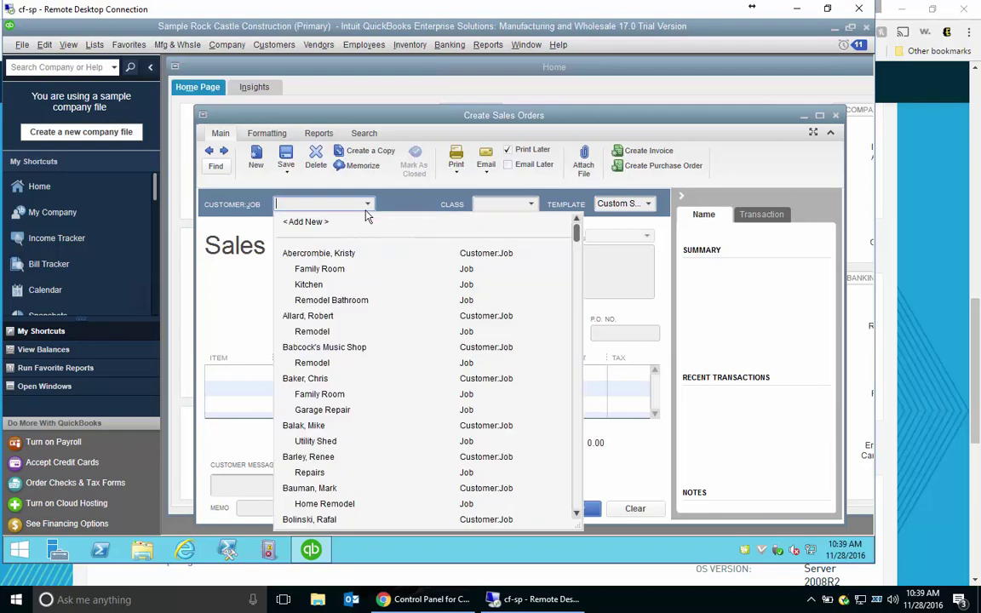
left_click(308, 236)
left_click(271, 357)
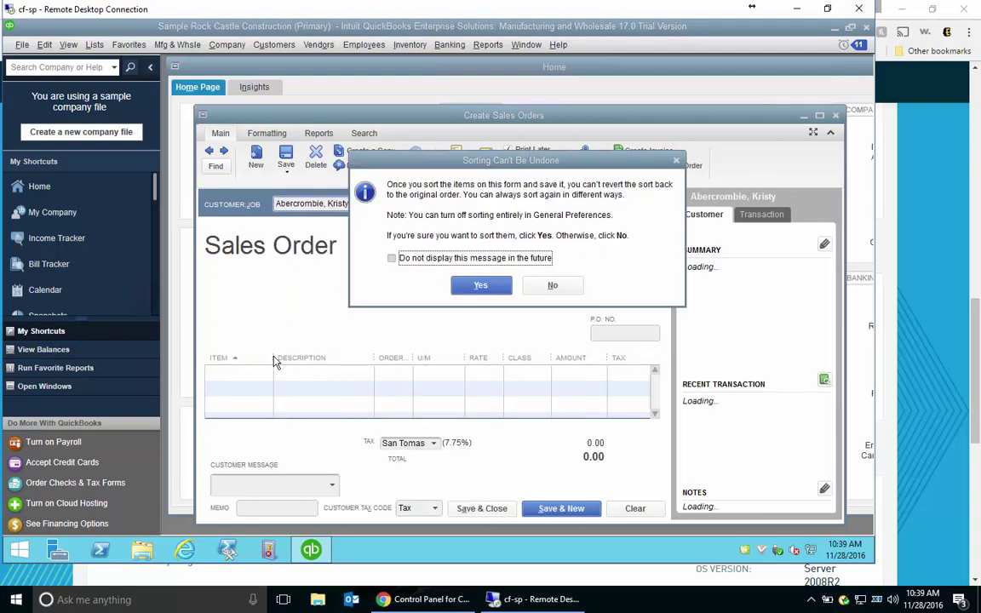
key("Return")
left_click(272, 372)
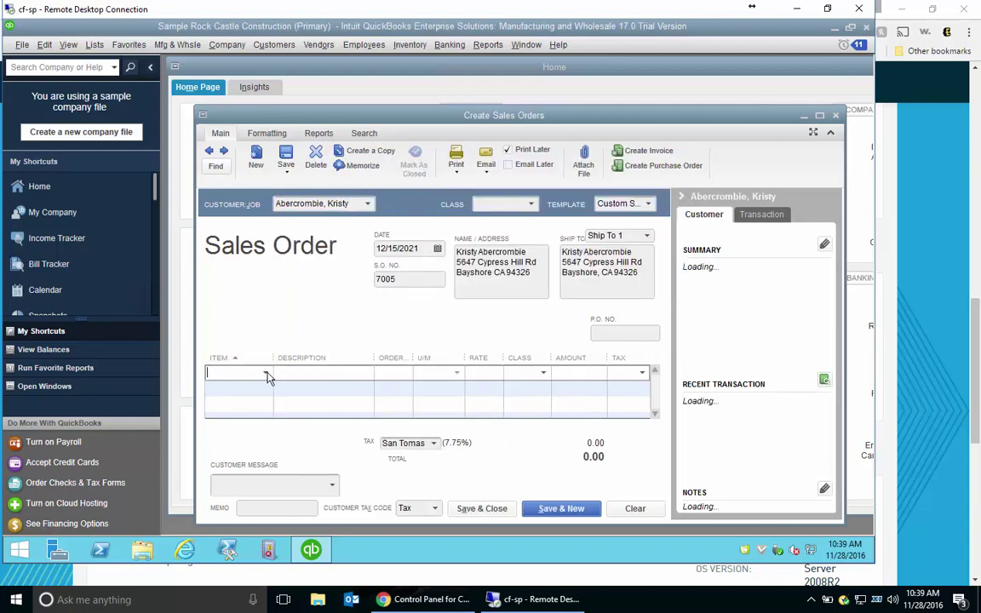
left_click(264, 372)
left_click(227, 111)
Enter quantity 1 and rate 550 for Blueprints and save sales order 7005.
left_click(400, 372)
type("1")
key("Tab")
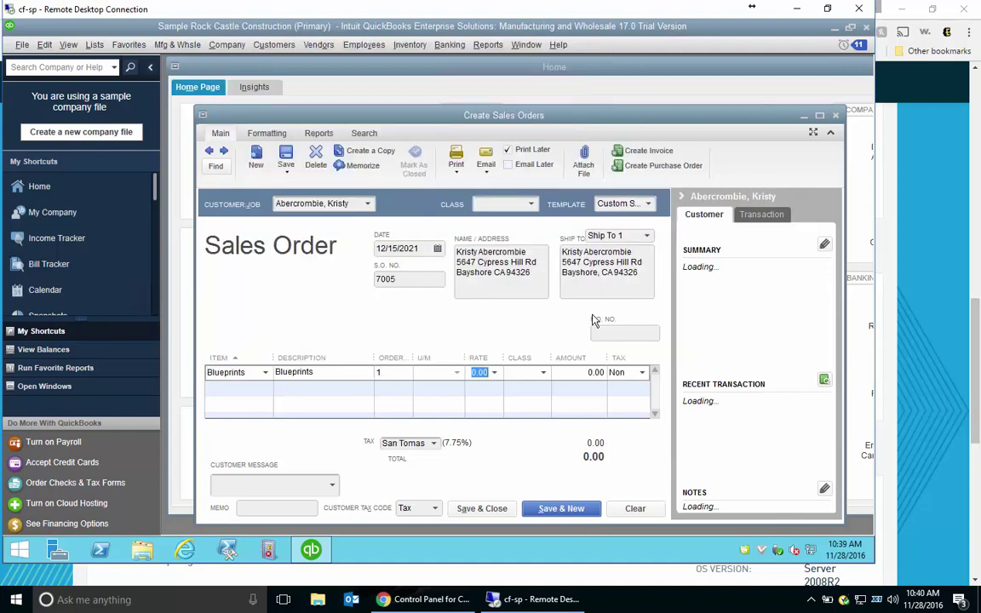
type("550")
key("Tab")
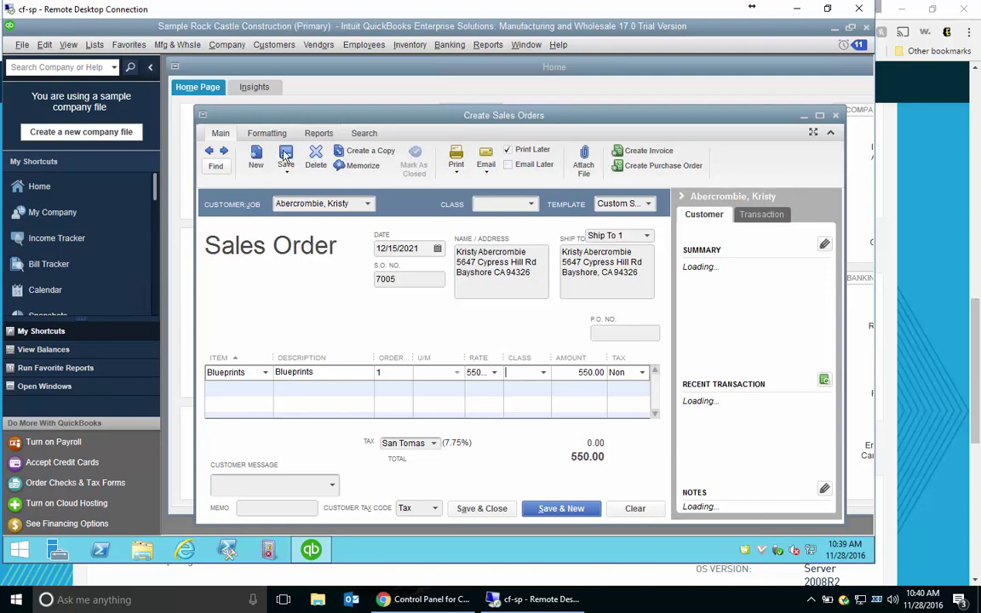
left_click(286, 156)
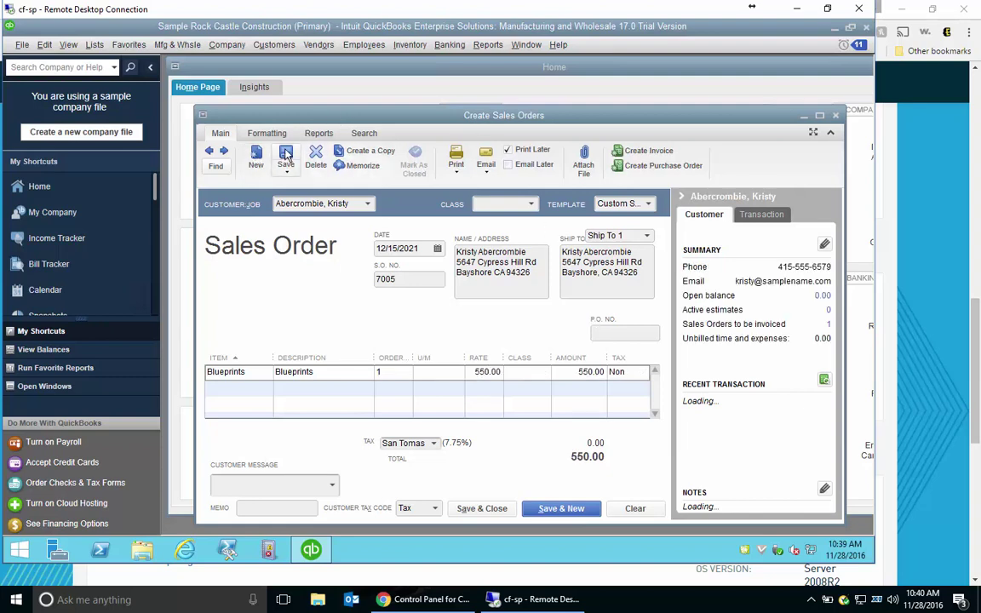
Close the sales order, the sample company file and all QuickBooks windows.
left_click(835, 115)
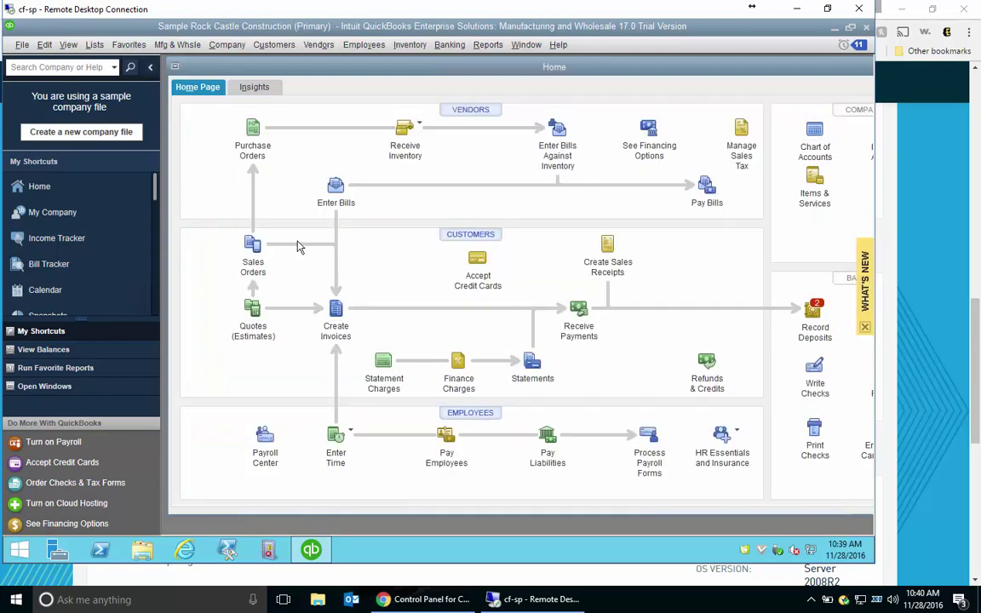
left_click(867, 28)
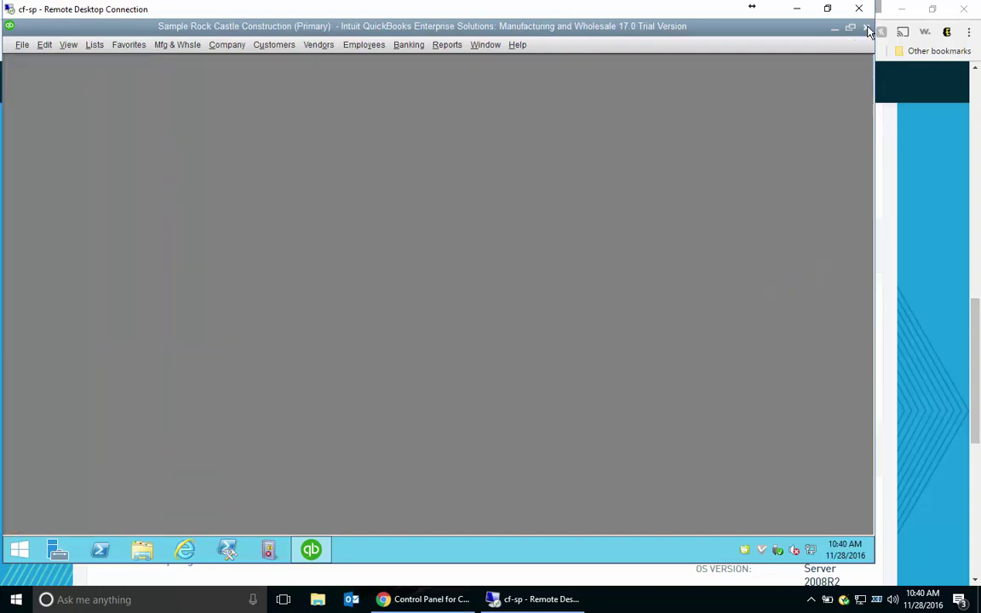
left_click(868, 30)
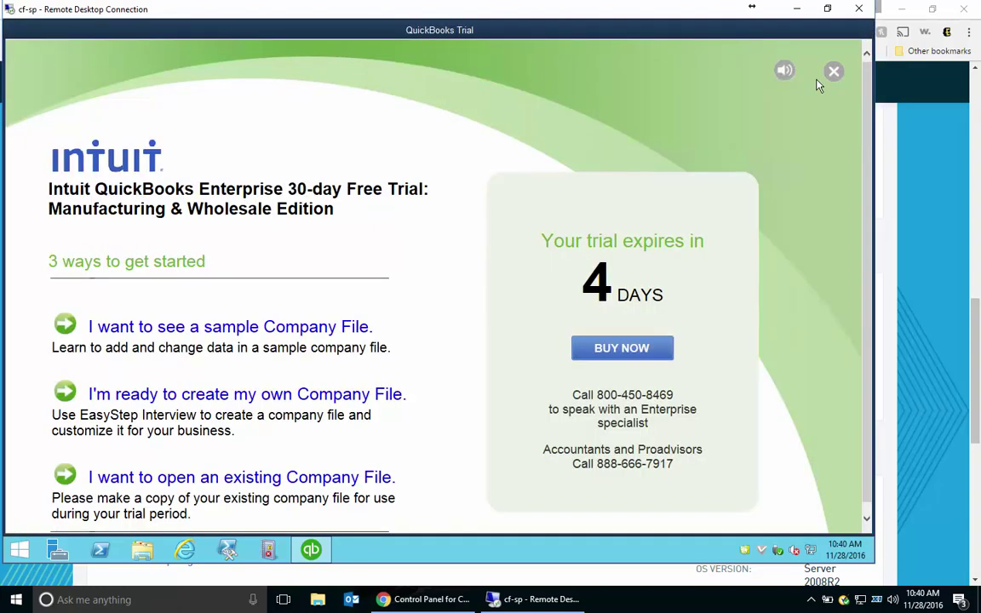
left_click(834, 72)
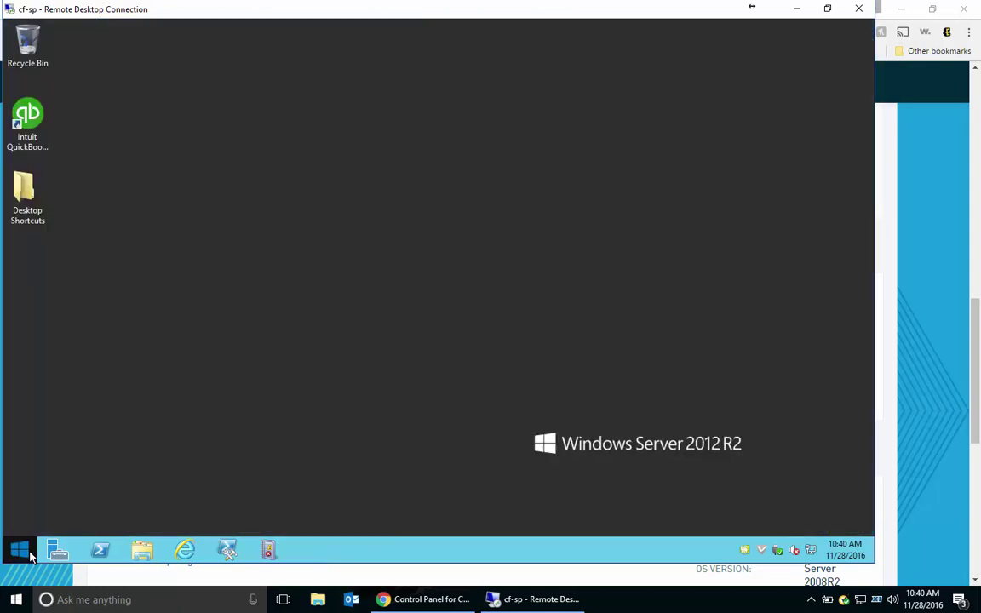
Launch WordPad on the remote server and type 'Eversafe Demo'.
left_click(20, 549)
type("wordPad")
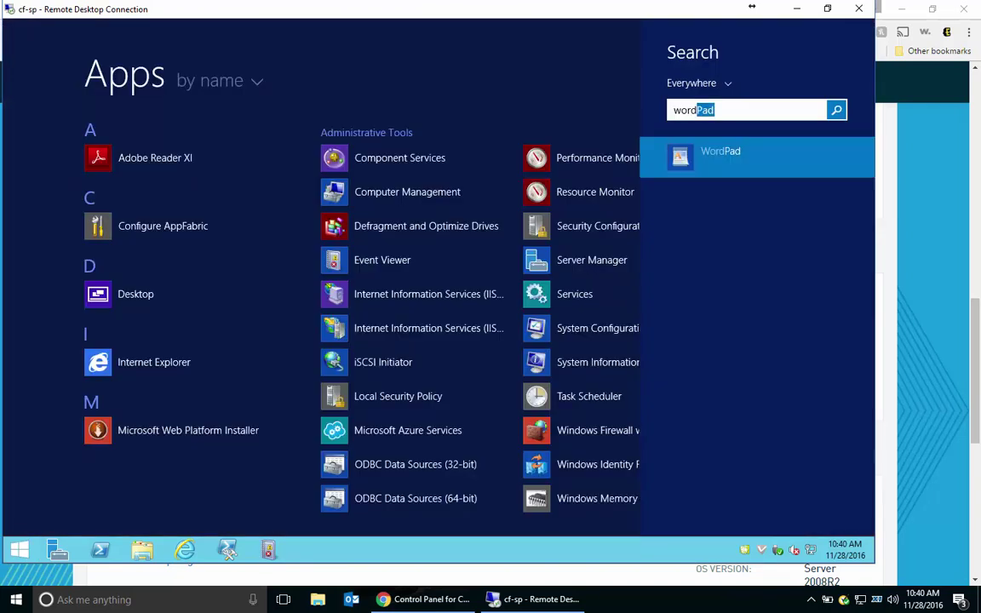
key("Return")
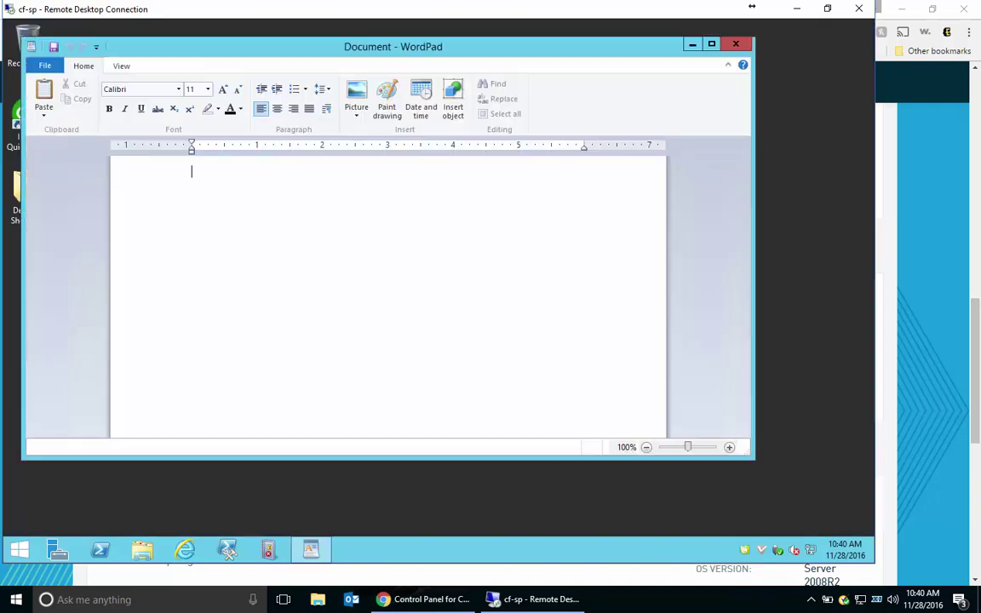
type("Ever")
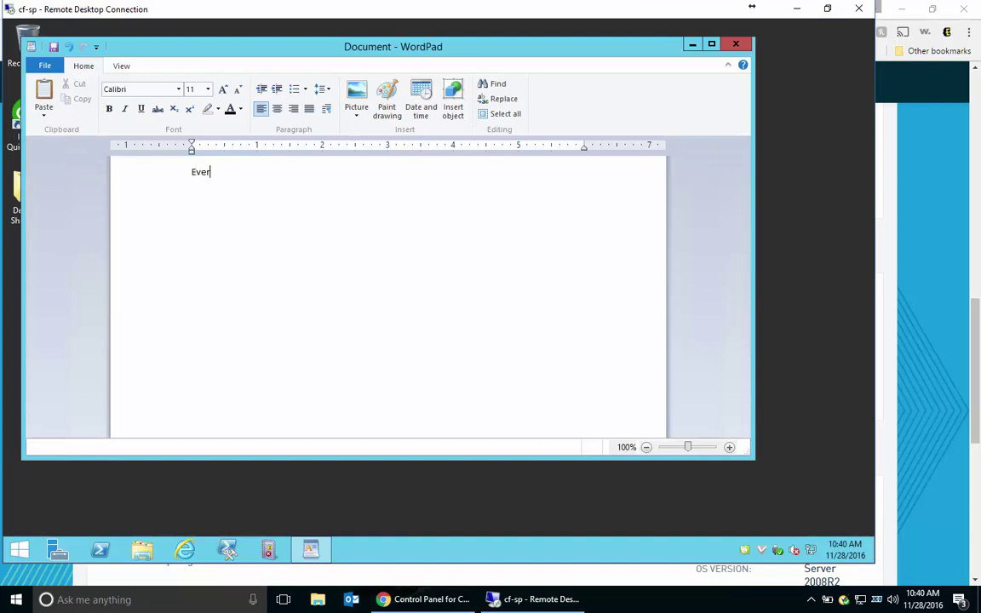
type("safe Demo")
Save the document as eversafe.rtf over the old file, close WordPad and minimize the remote session.
left_click(44, 65)
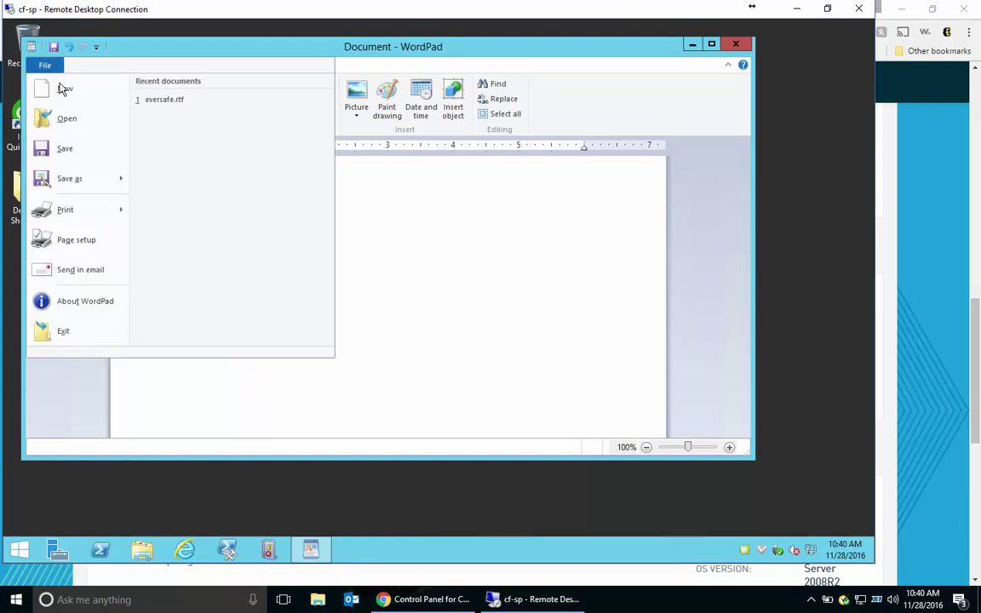
left_click(72, 150)
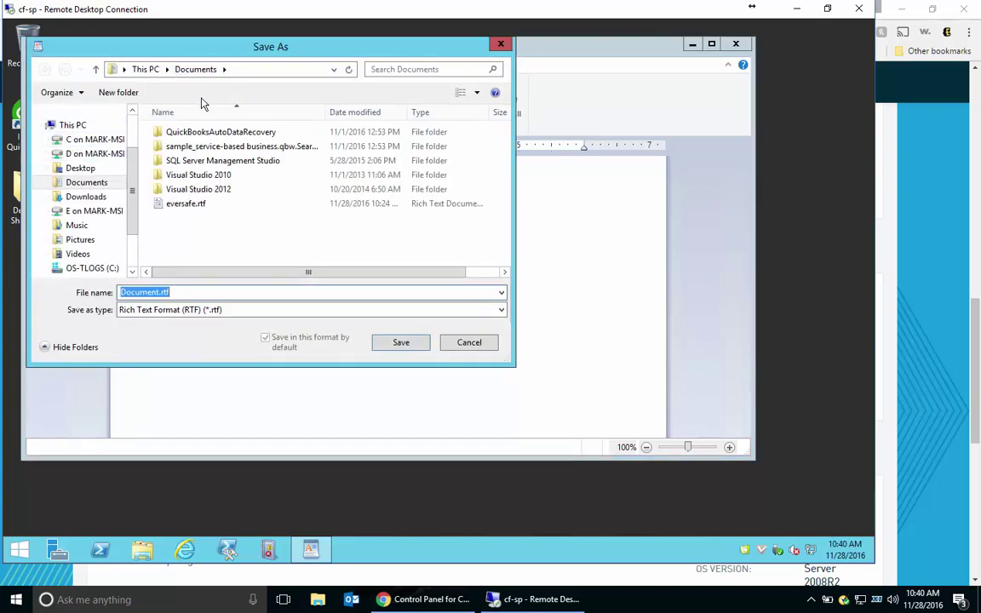
type("ev")
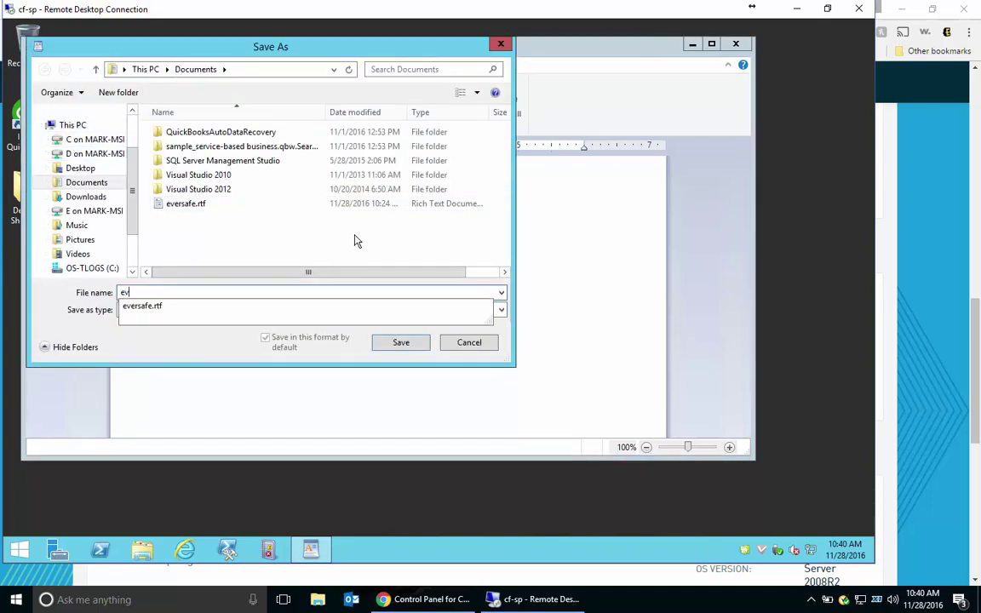
type("rsafe")
key("Return")
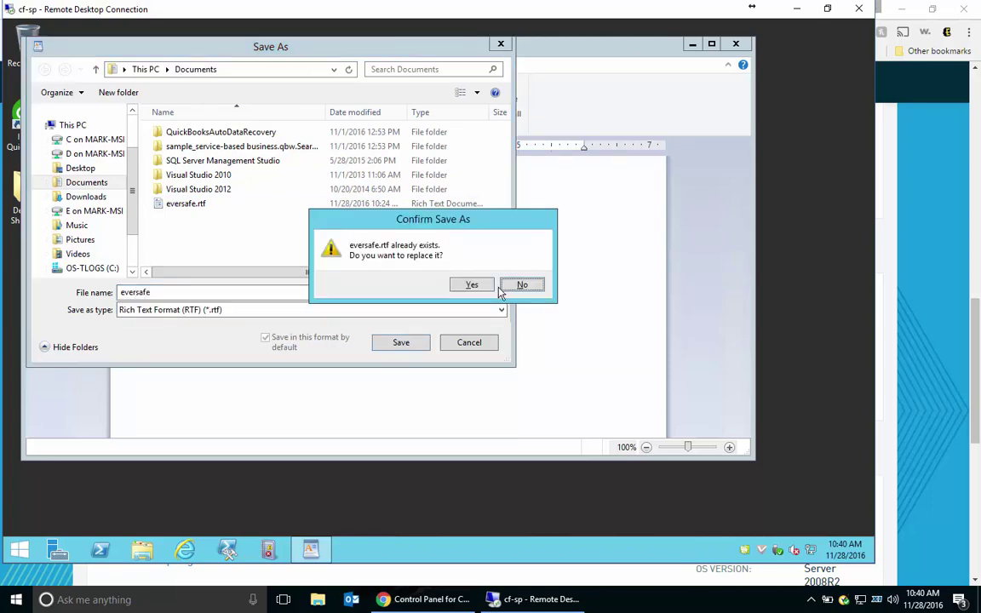
left_click(492, 289)
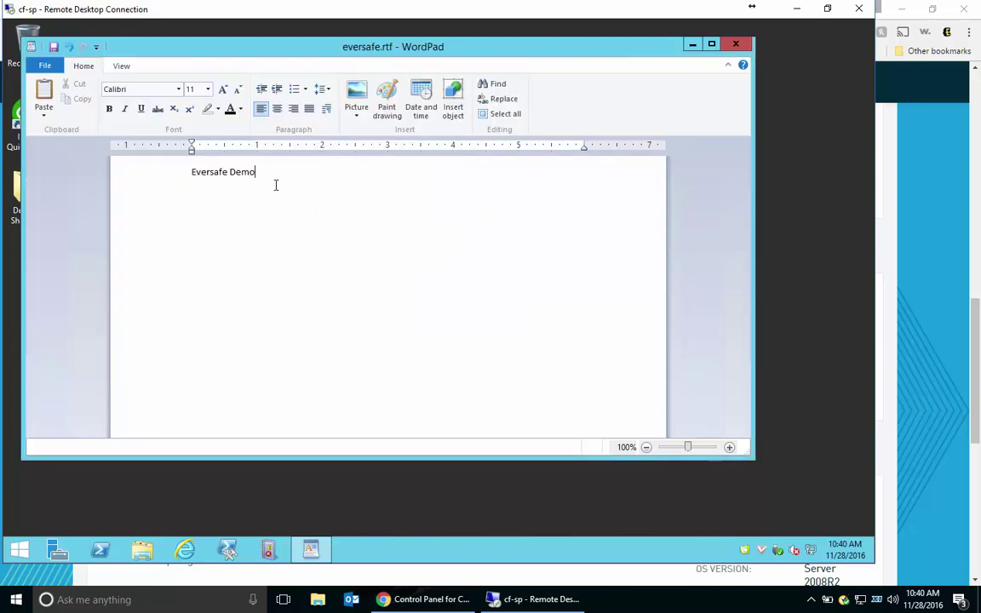
left_click(737, 45)
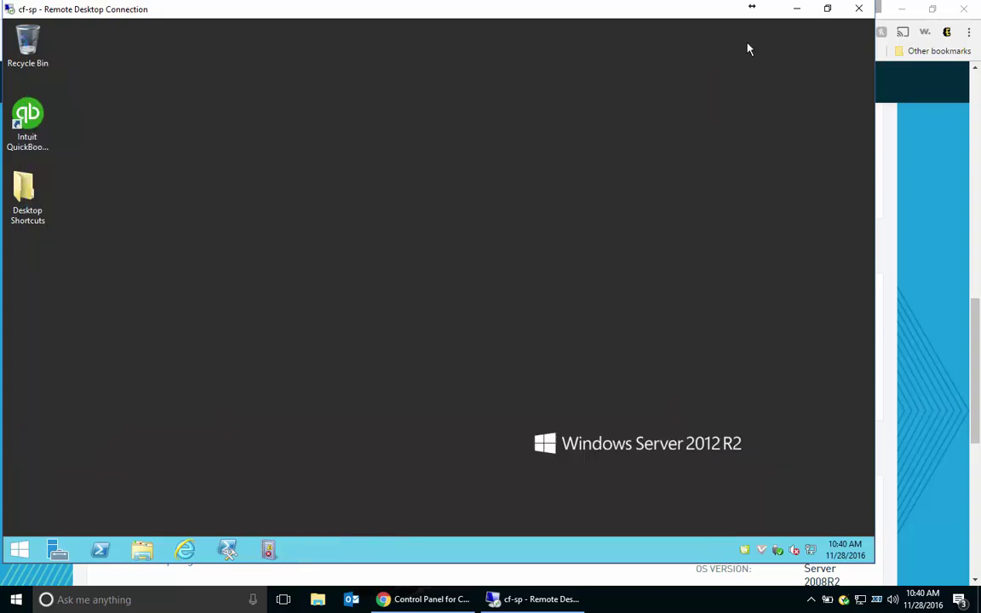
left_click(795, 9)
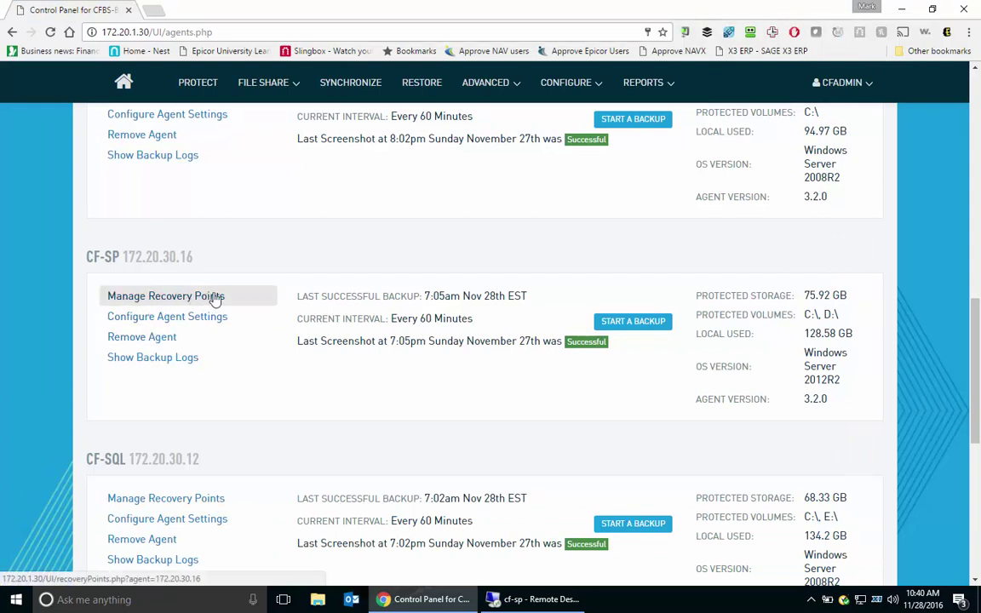
Start a new backup of CF-SP and open its Manage Recovery Points page.
left_click(630, 327)
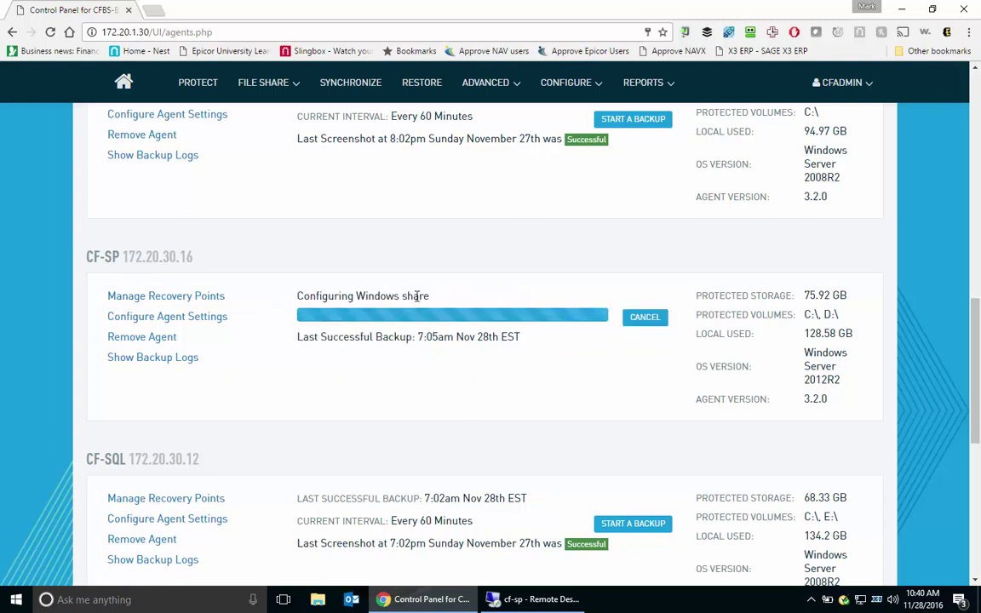
left_click(217, 296)
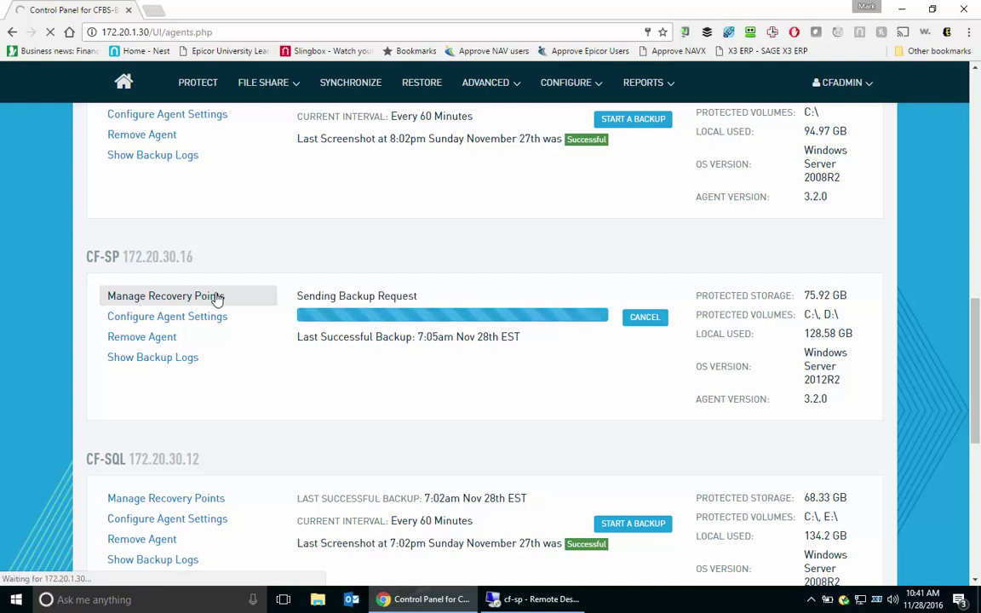
left_click(223, 297)
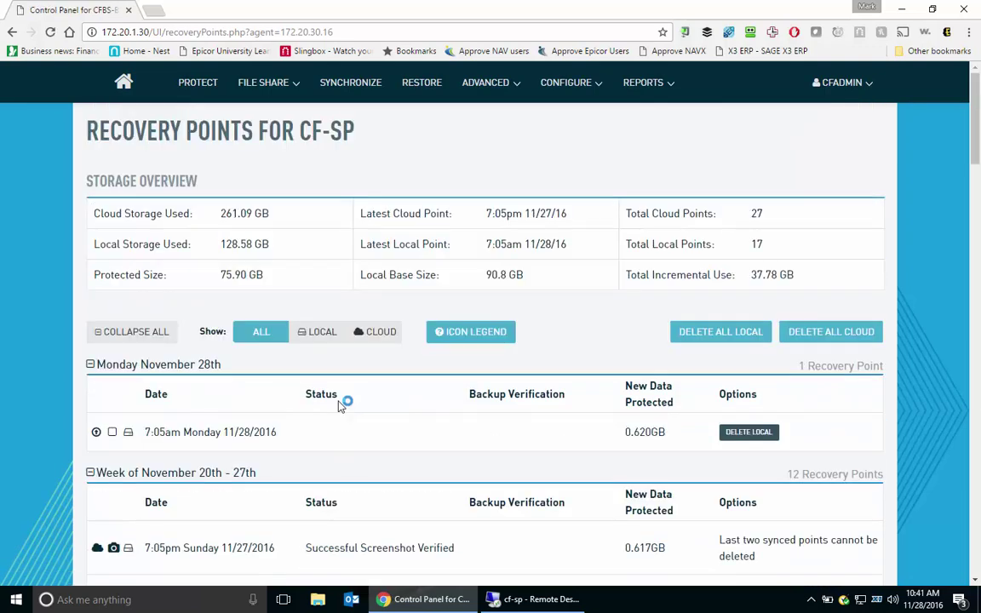
Scroll CF-SP's recovery points down to the screenshot-verified 7:05pm Sunday 11/27/2016 point.
scroll(339, 429, "down", 3)
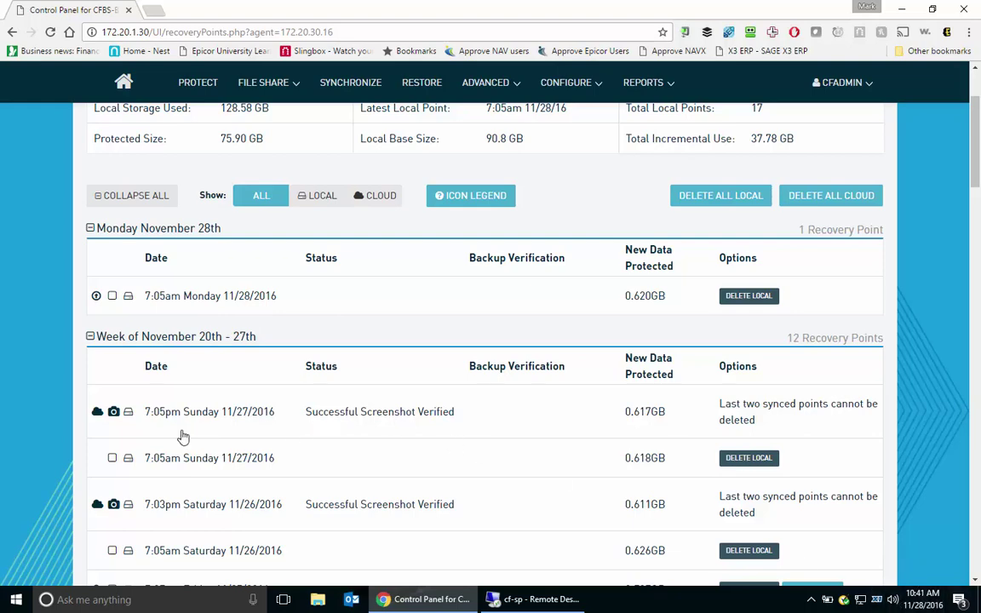
scroll(179, 421, "down", 1)
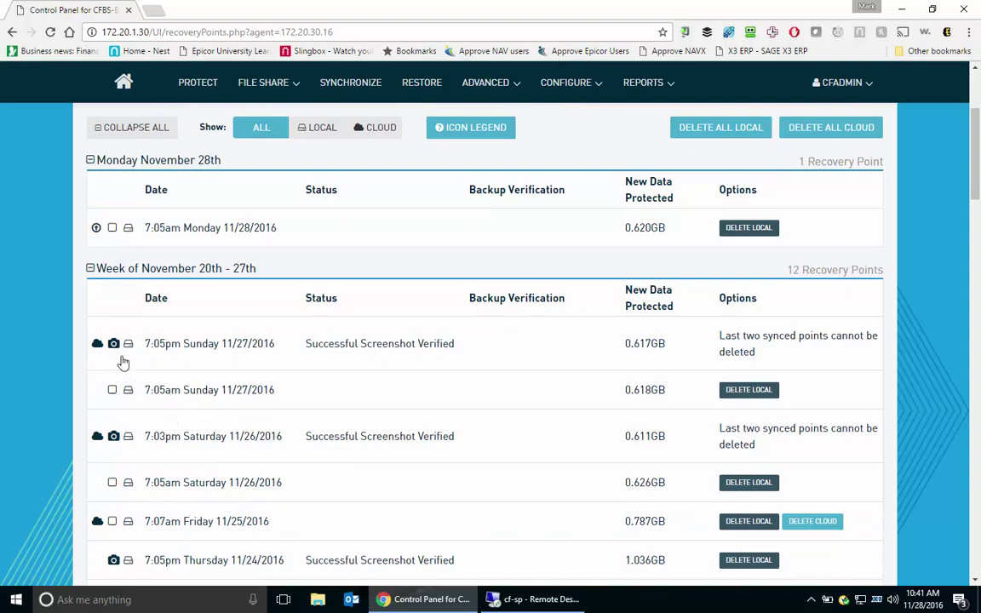
mouse_move(98, 349)
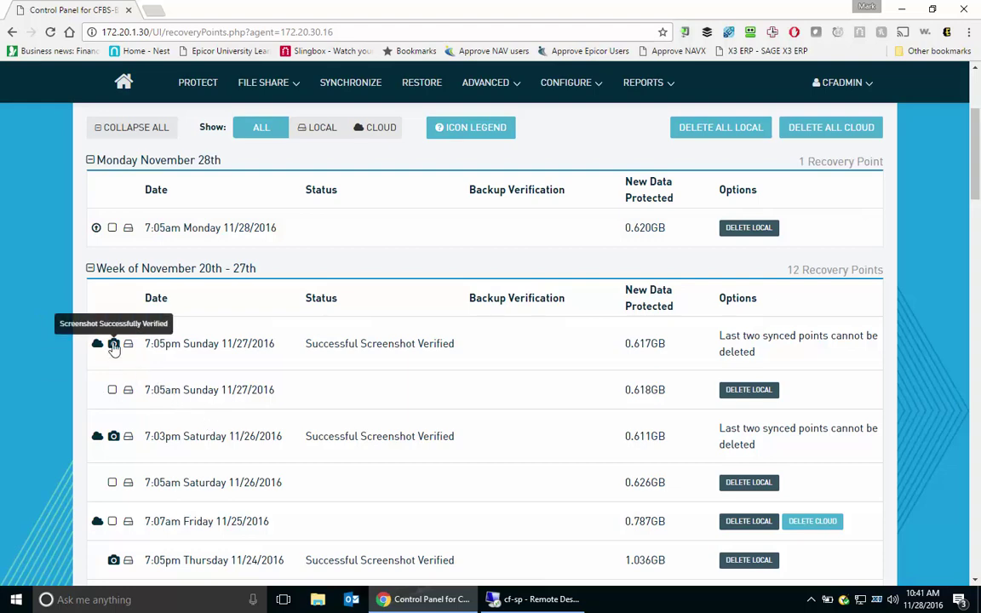
View the verification screenshot of CF-SP's 7:05pm Sunday 11/27/2016 recovery point.
left_click(113, 345)
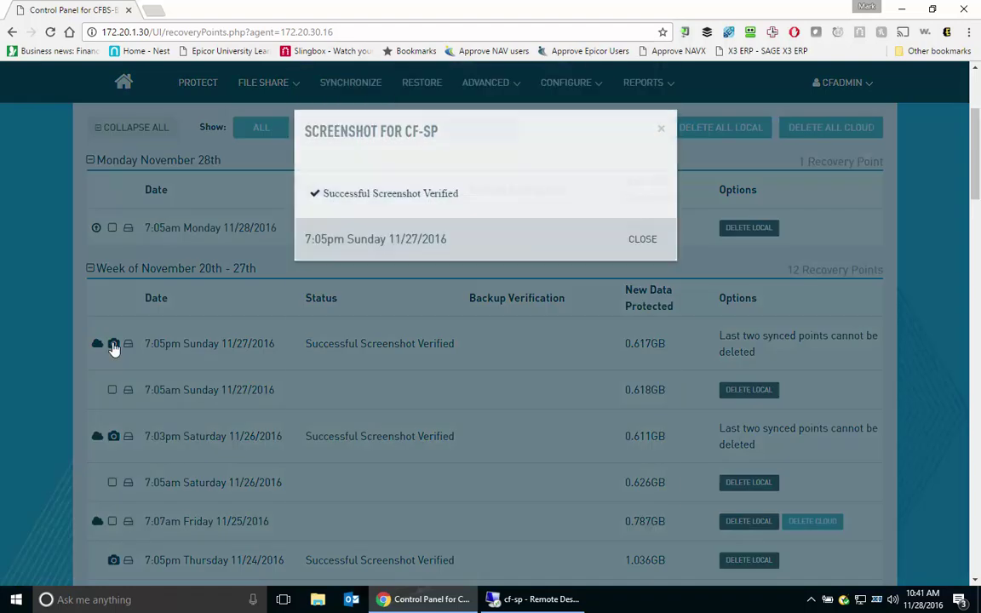
mouse_move(446, 355)
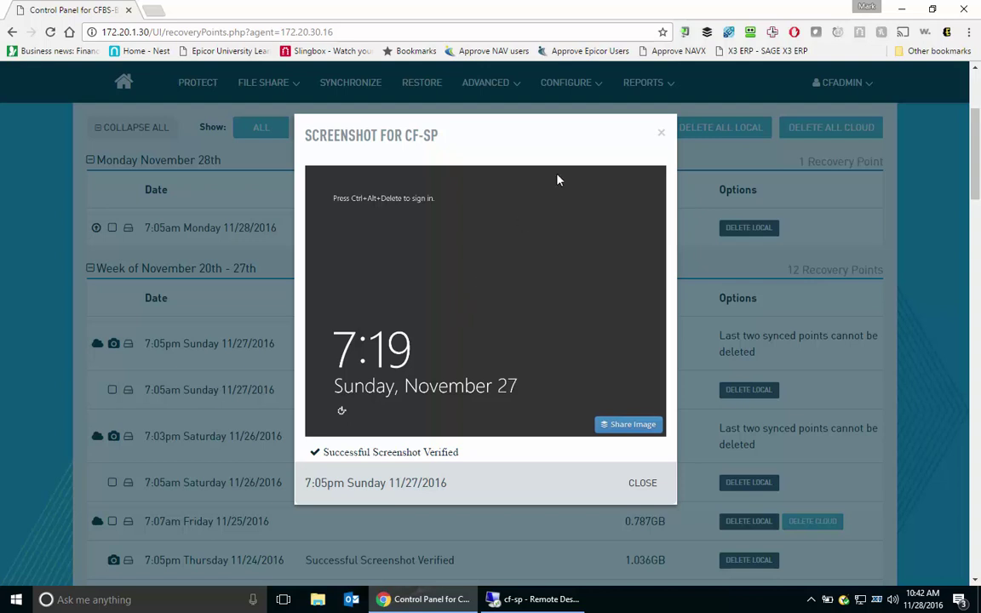
Close the screenshot and delete the local 7:05pm Thursday 11/24/2016 recovery point.
left_click(660, 135)
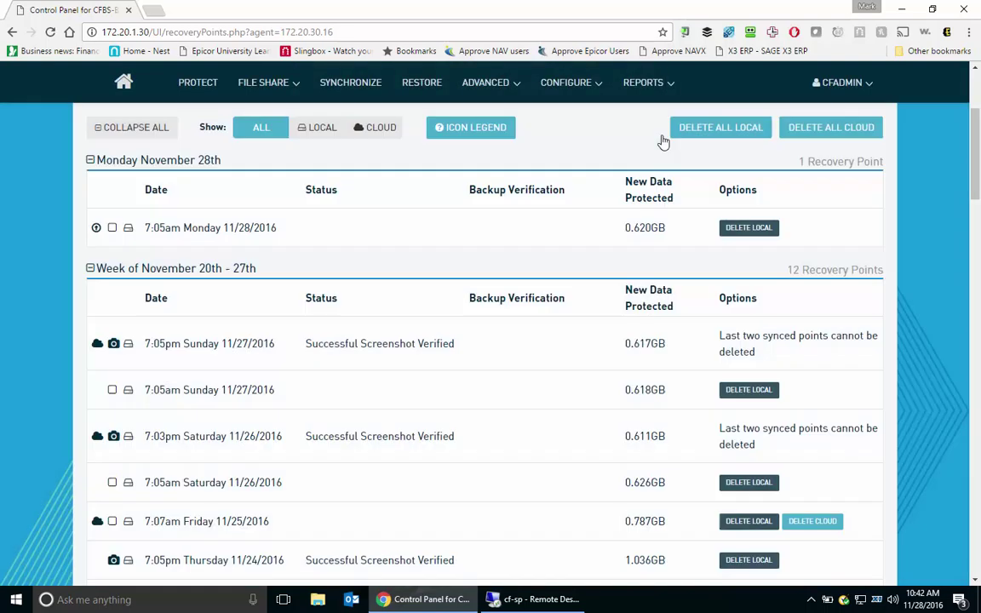
scroll(657, 140, "down", 2)
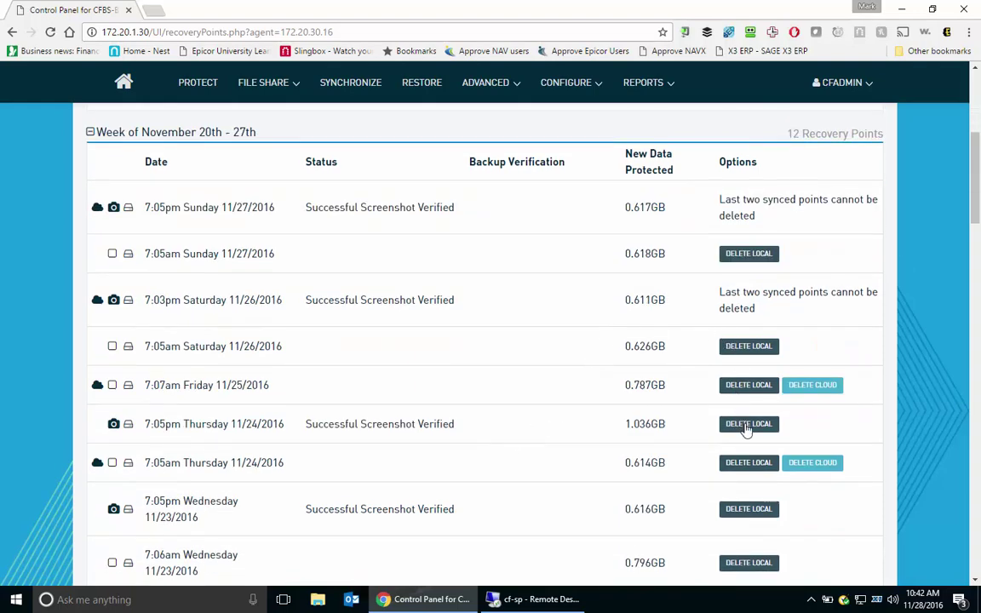
left_click(736, 429)
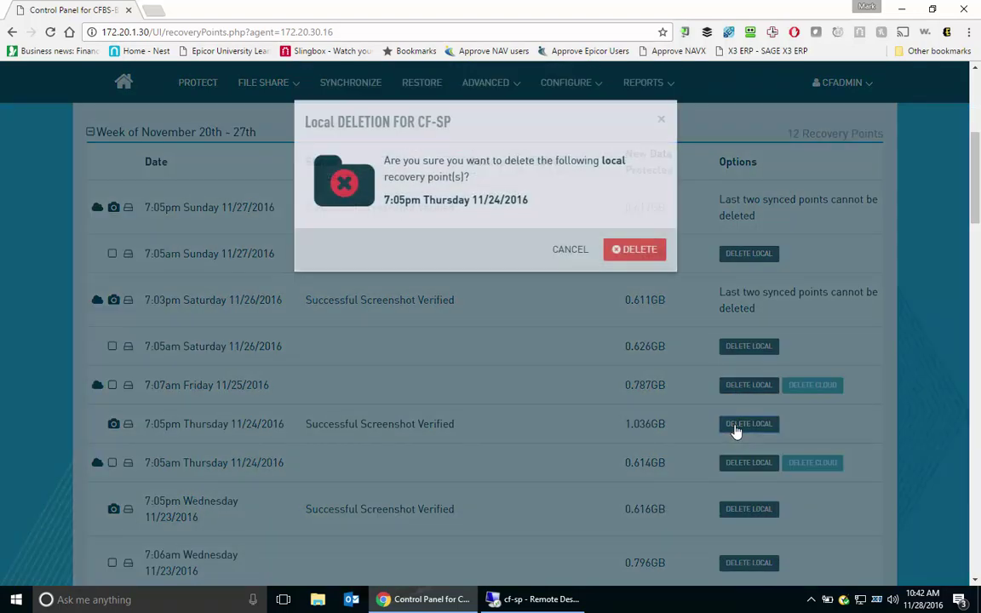
left_click(637, 249)
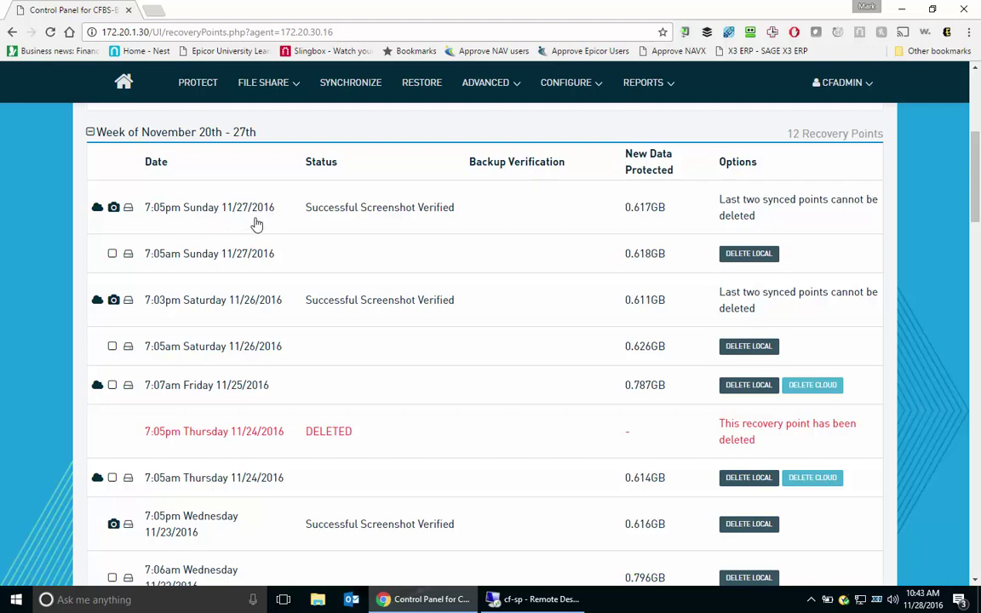
Open the Configure Agent Settings page for CF-SP from the Backup Agents list.
left_click(182, 84)
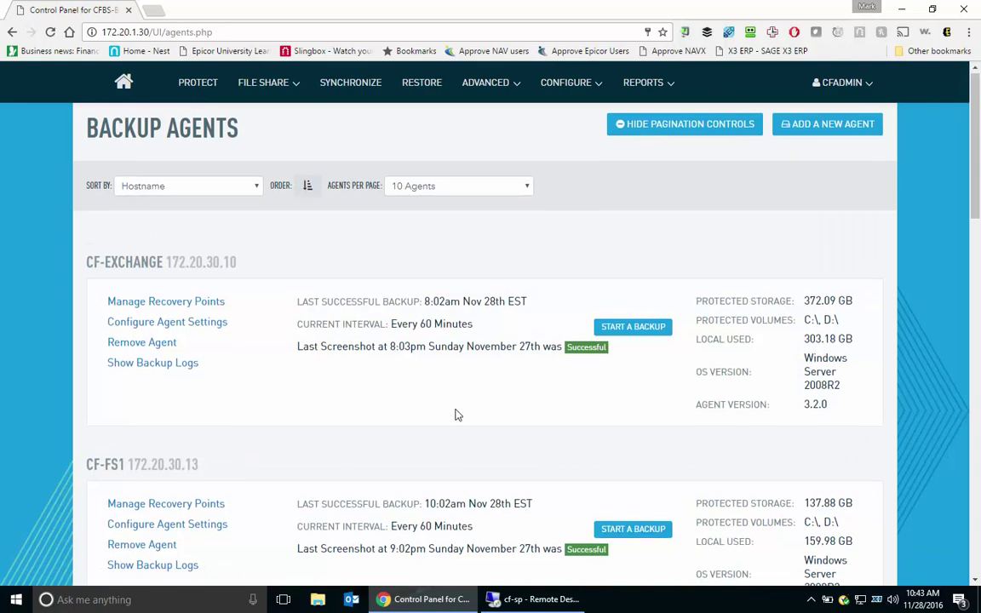
scroll(455, 415, "down", 8)
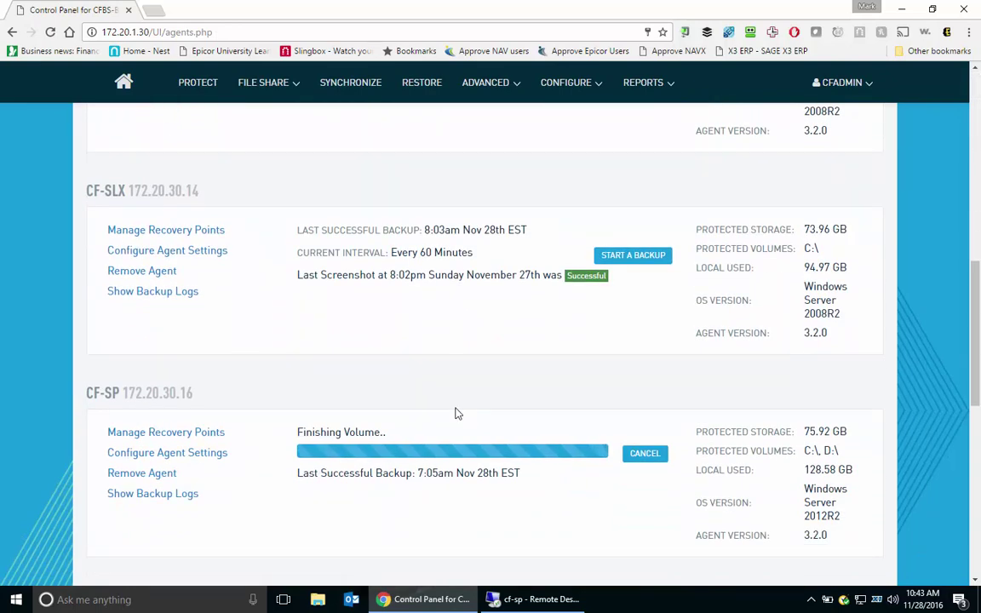
scroll(456, 415, "down", 1)
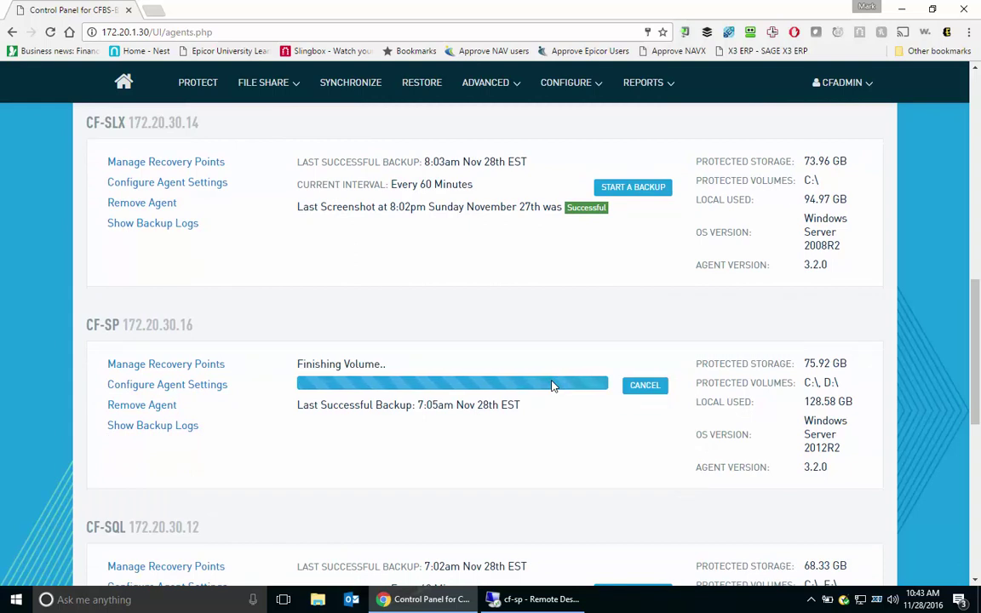
left_click(197, 392)
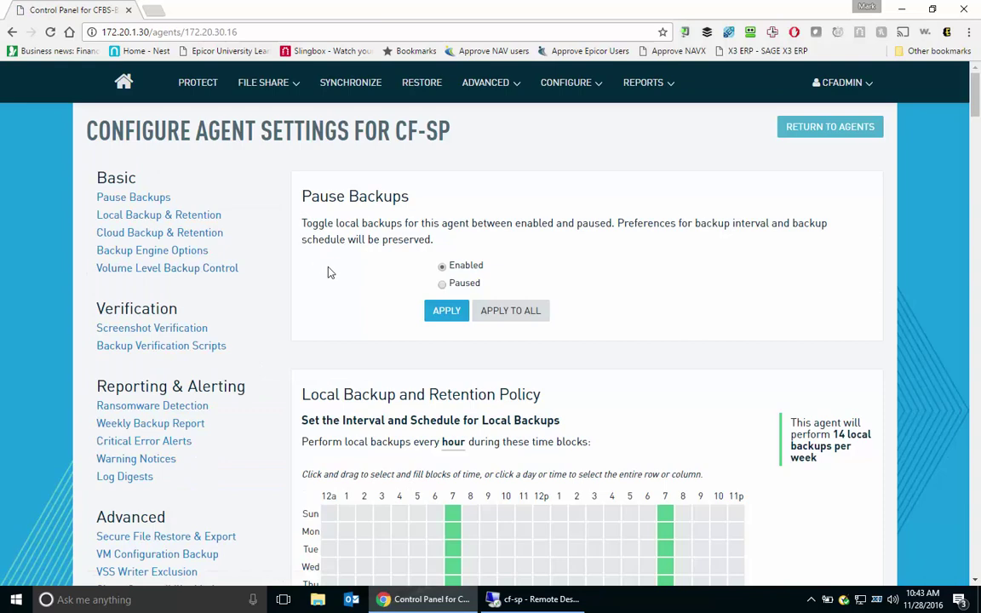
scroll(330, 272, "down", 1)
scroll(321, 174, "down", 2)
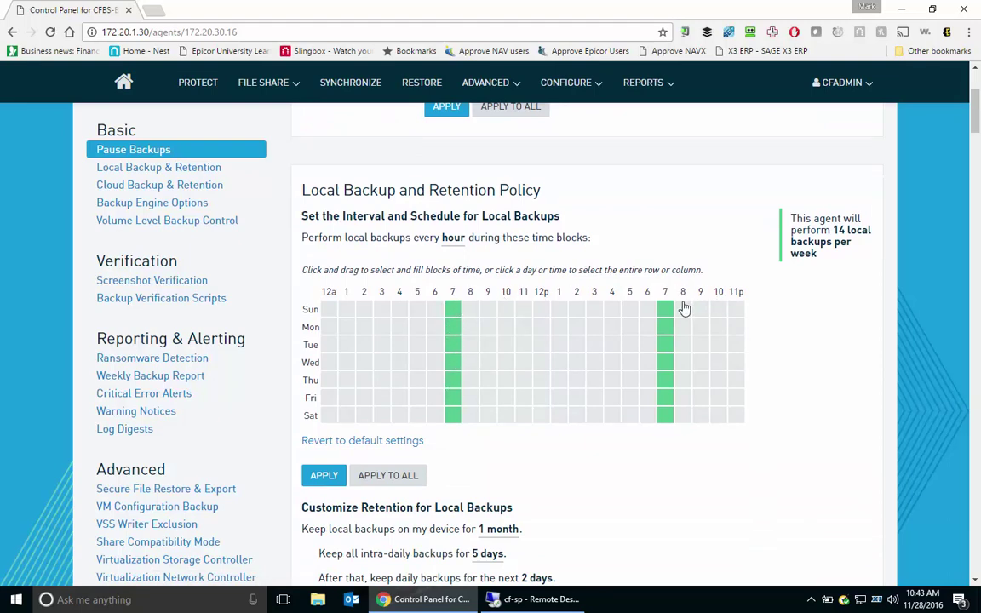
Add local backup slots at Sun 2pm, Tue 1pm and Thu 1pm in the schedule grid.
left_click(576, 310)
left_click(577, 344)
left_click(552, 348)
left_click(558, 379)
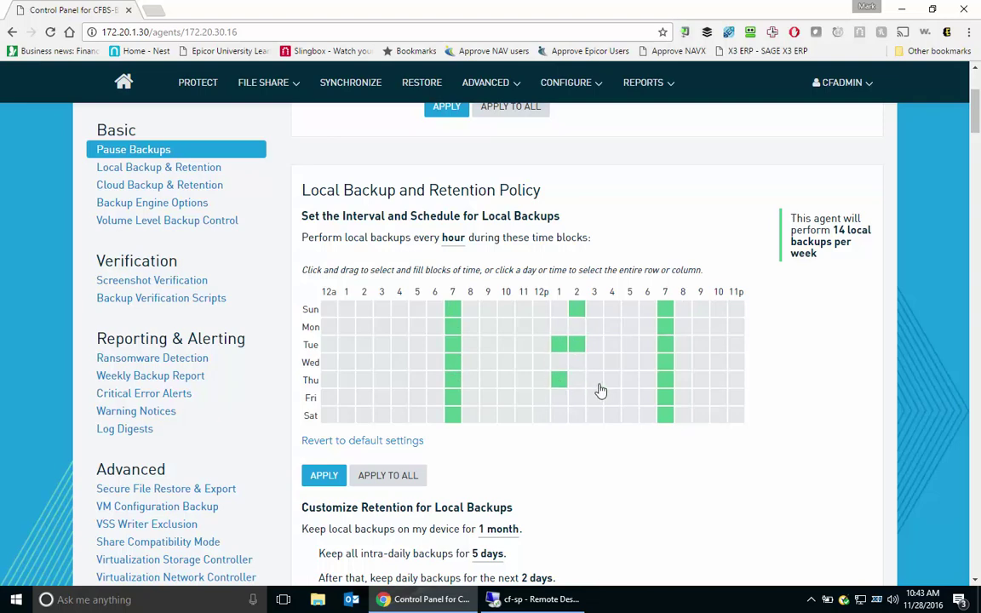
left_click(578, 345)
scroll(539, 453, "down", 2)
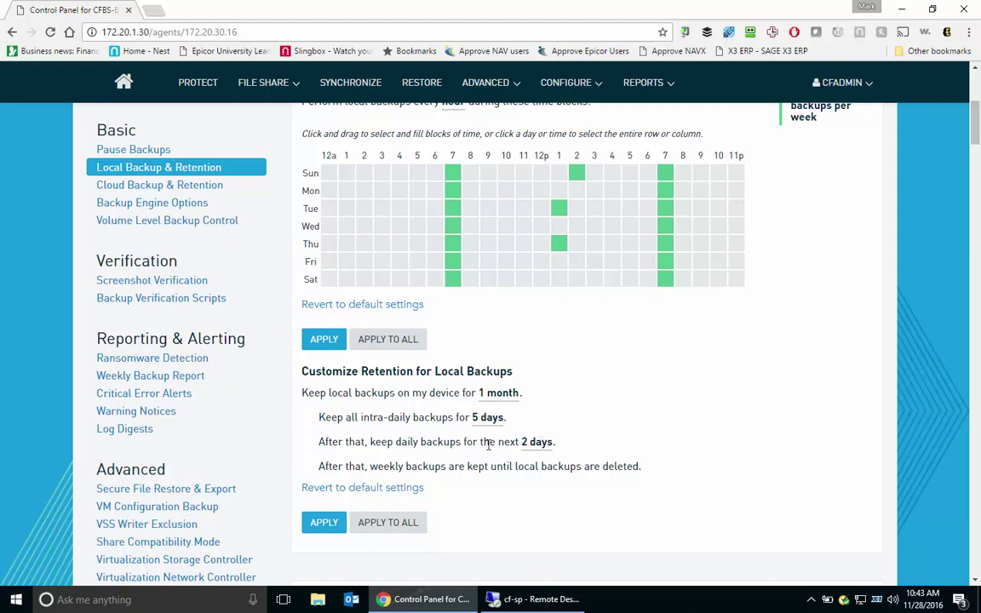
scroll(488, 458, "down", 1)
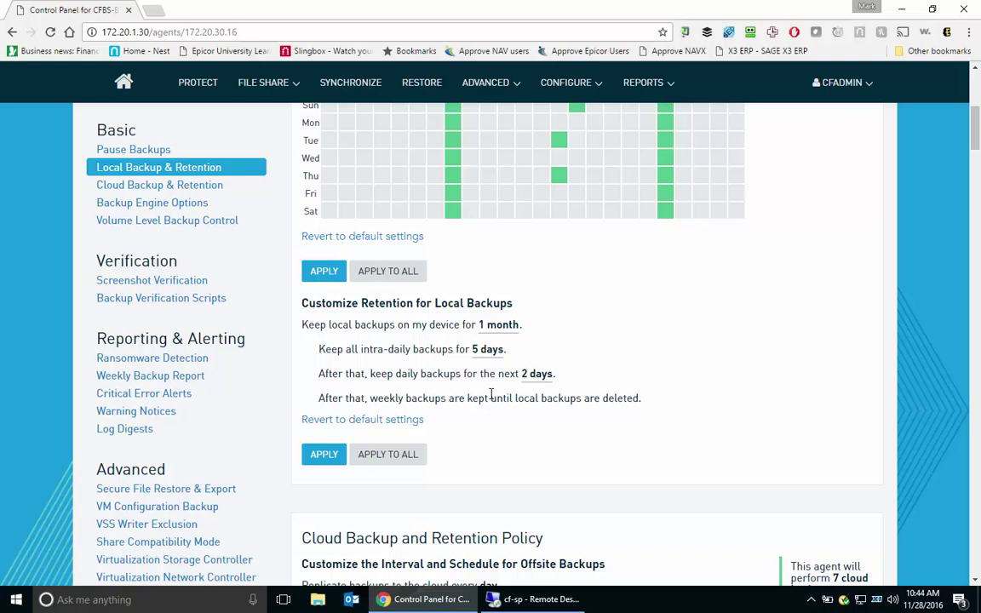
scroll(510, 340, "down", 5)
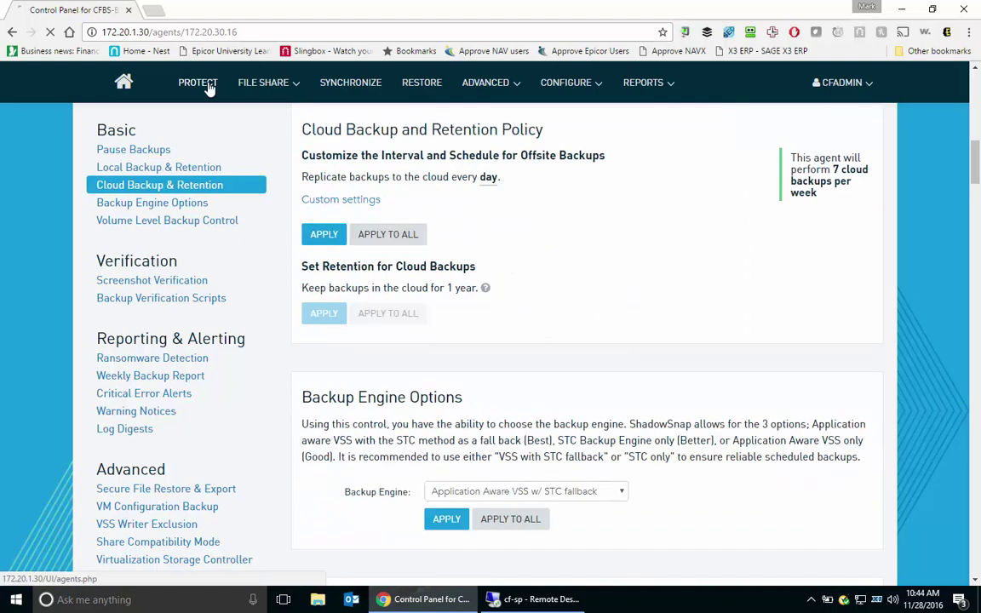
Return to CF-SP's recovery points and replicate the 10:43am Monday 11/28/2016 point offsite.
left_click(202, 84)
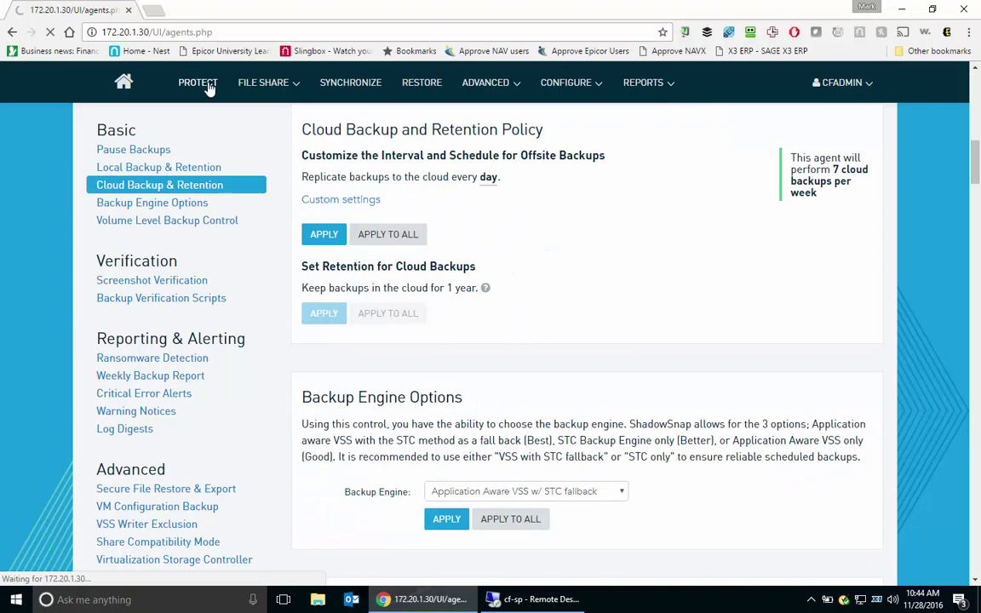
scroll(638, 466, "down", 3)
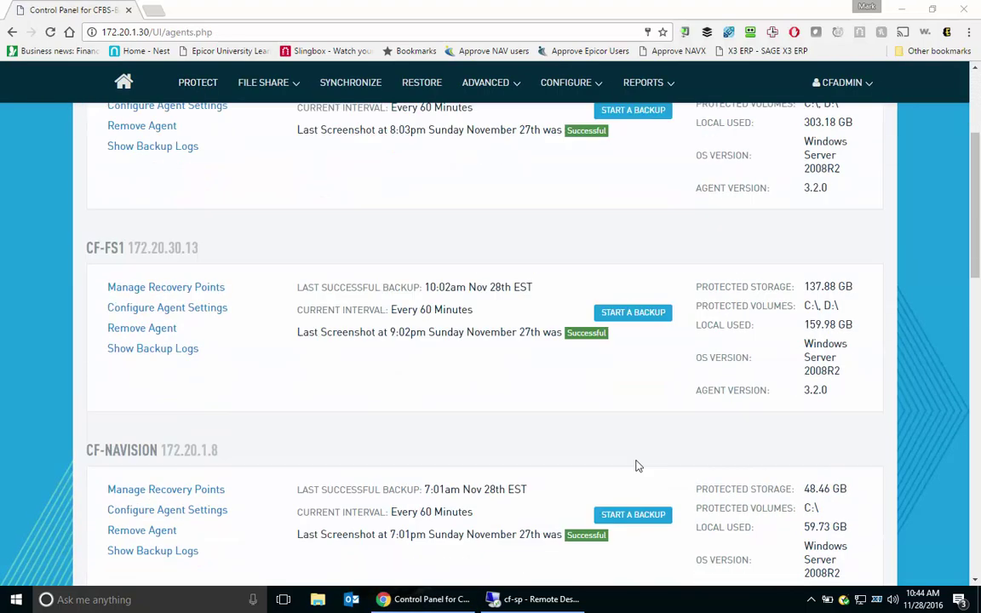
scroll(556, 433, "down", 8)
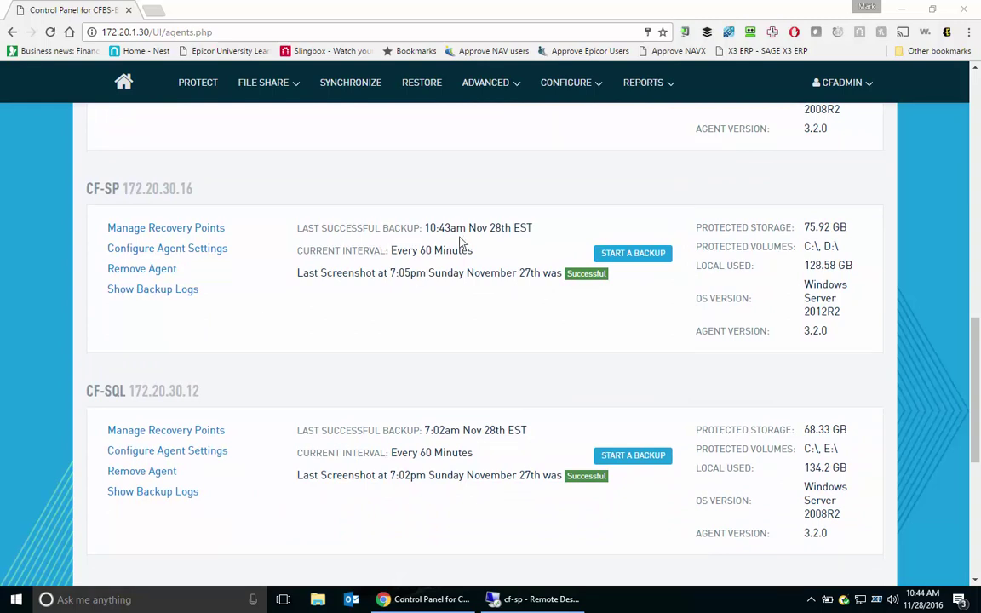
left_click(179, 231)
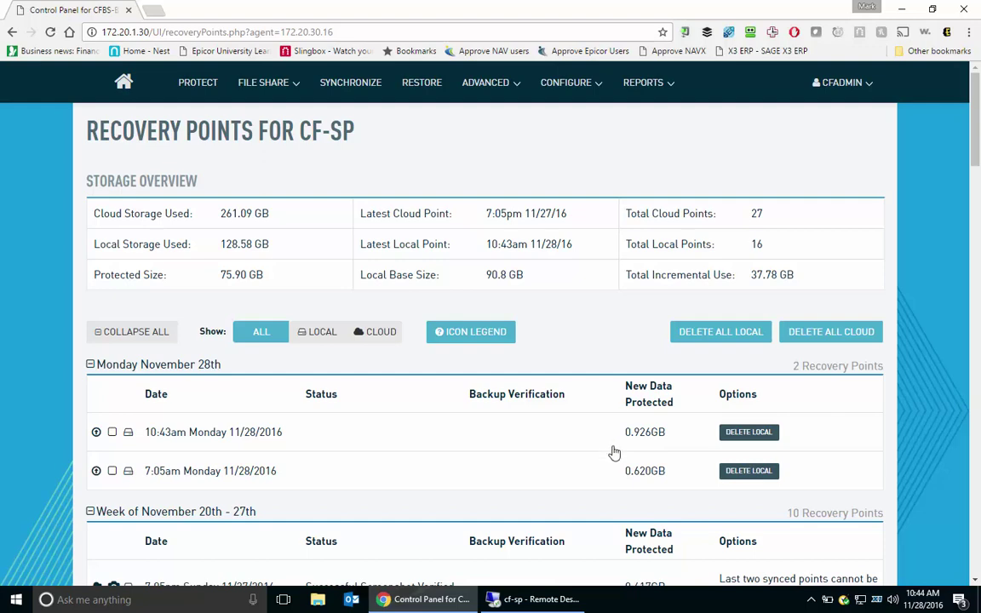
scroll(615, 453, "down", 2)
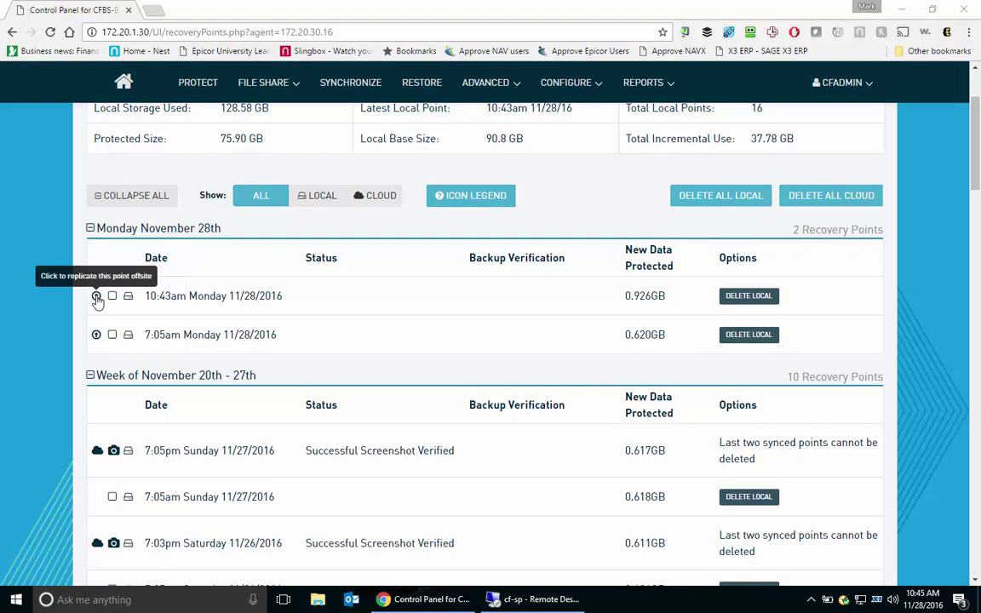
left_click(96, 296)
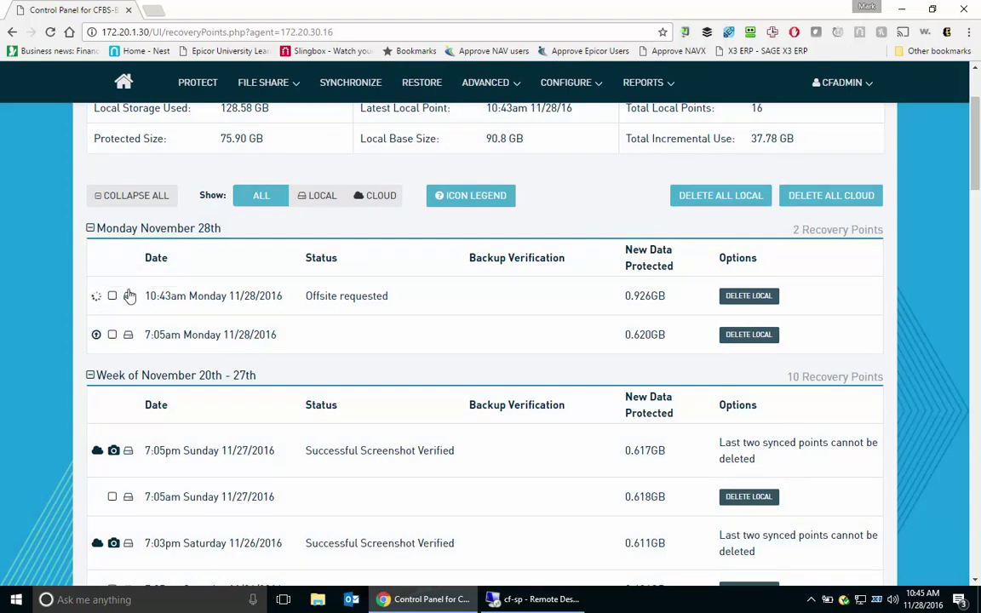
mouse_move(560, 606)
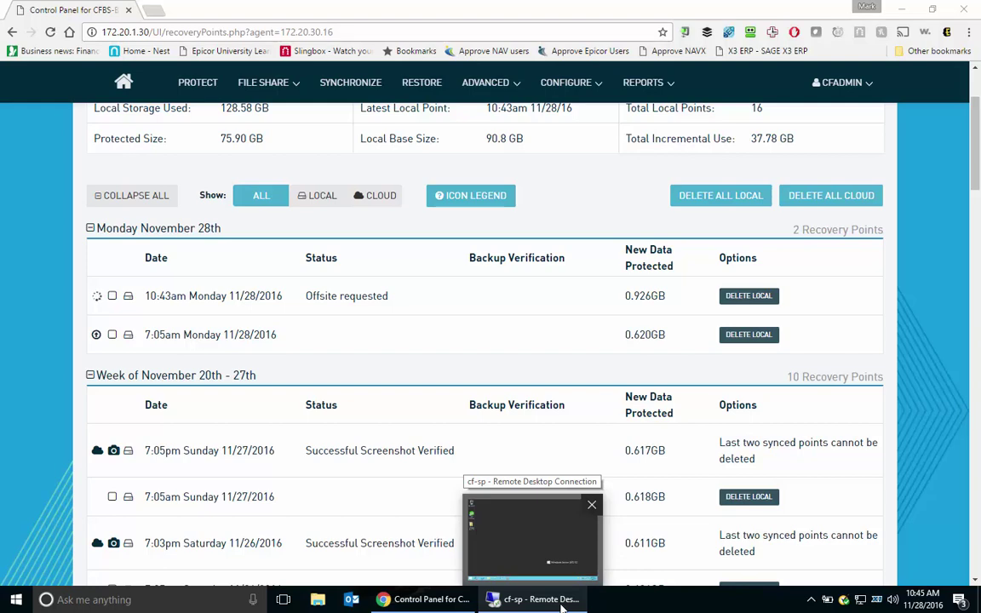
Shut down the cf-sp server from its Remote Desktop security screen, closing the session.
left_click(562, 608)
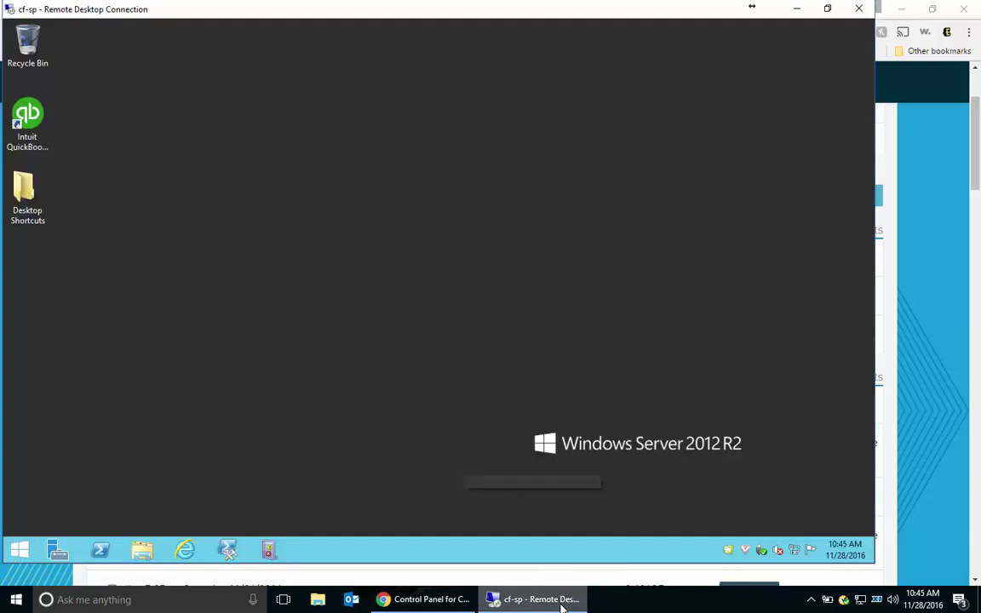
left_click(19, 550)
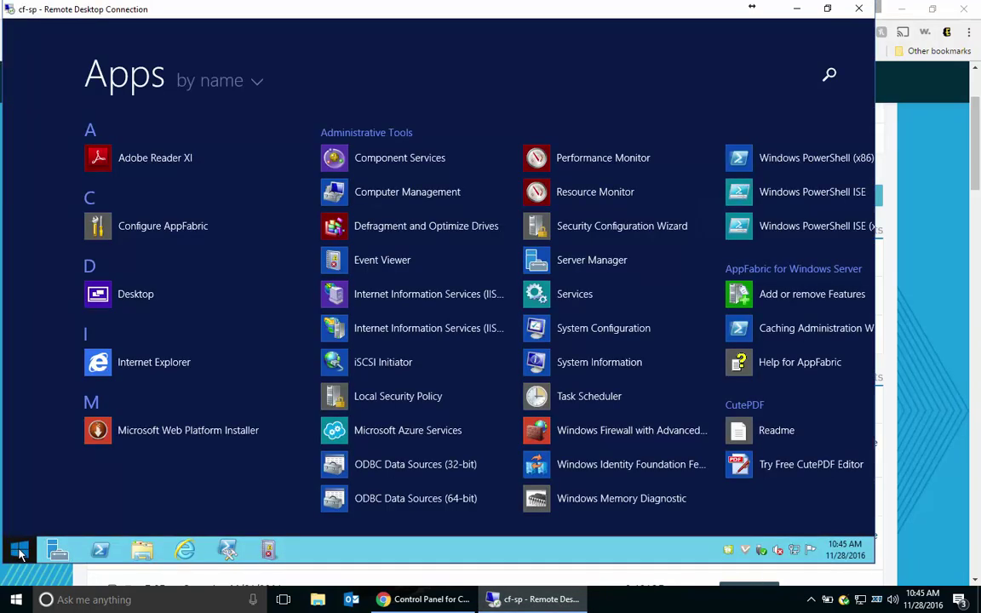
left_click(21, 553)
key("ctrl+alt+End")
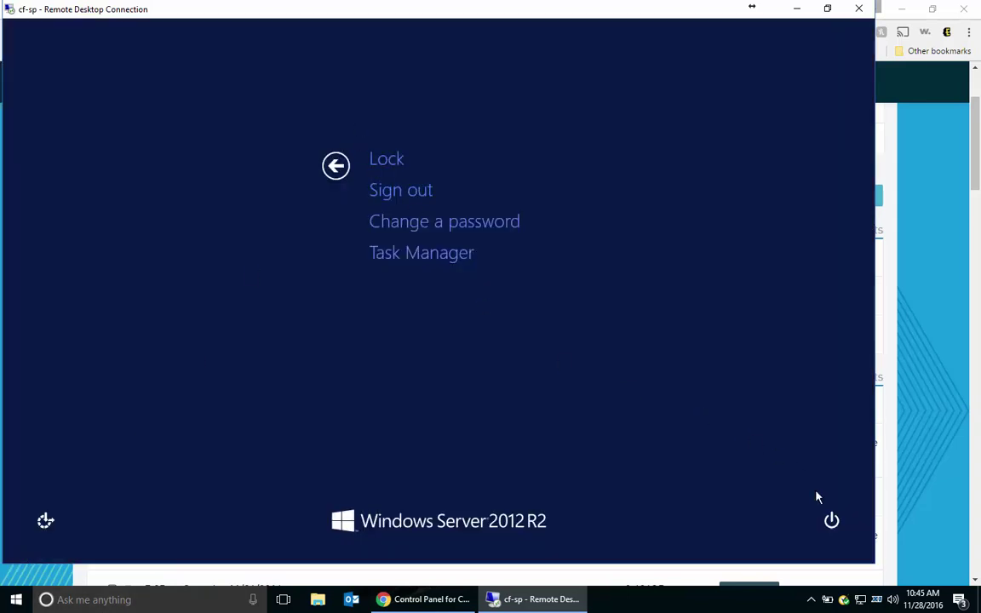
left_click(841, 524)
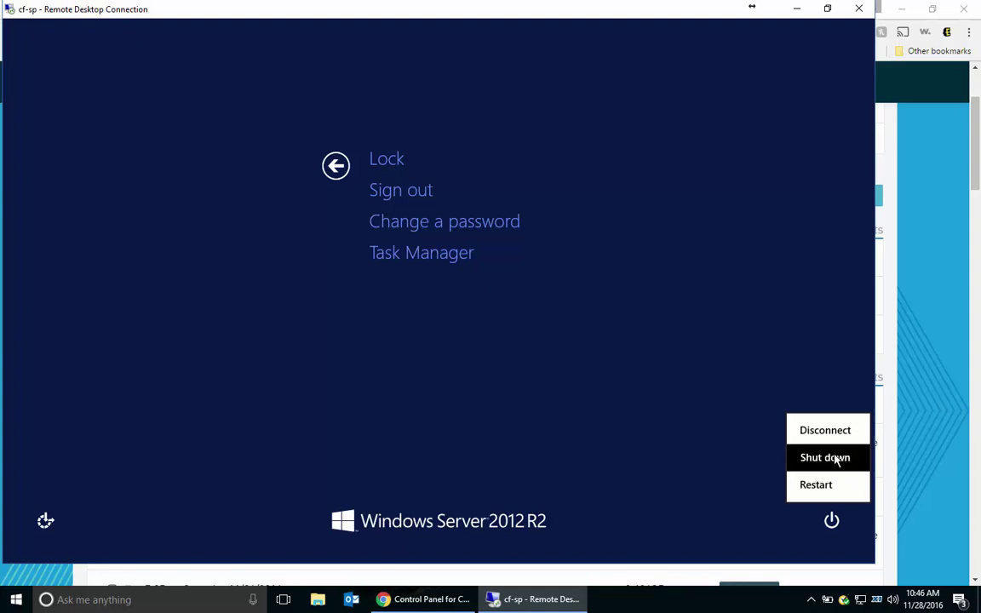
left_click(835, 457)
left_click(822, 480)
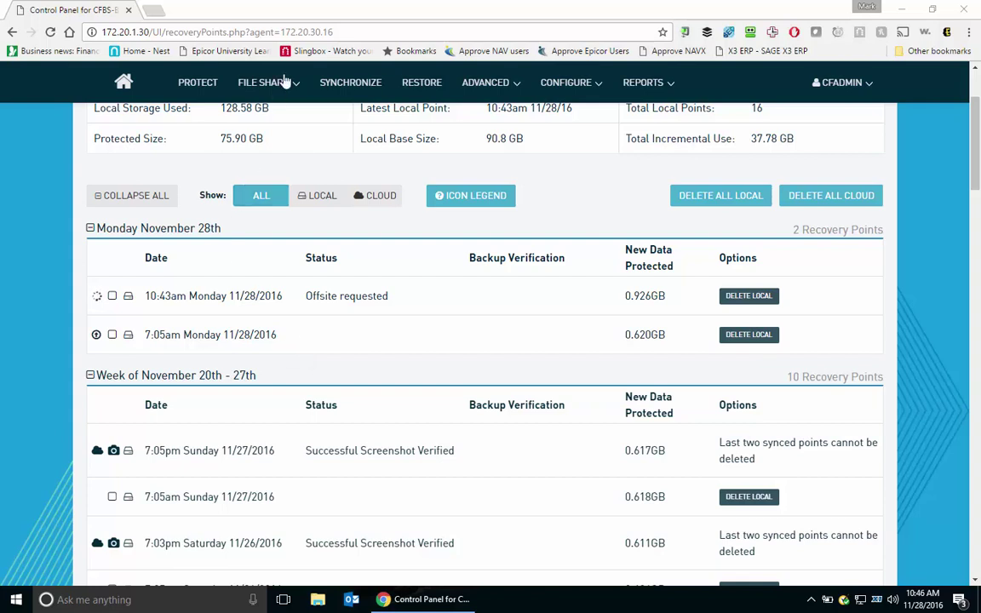
Mount CF-SP's 10:43am recovery point for file restore with web access enabled.
left_click(419, 85)
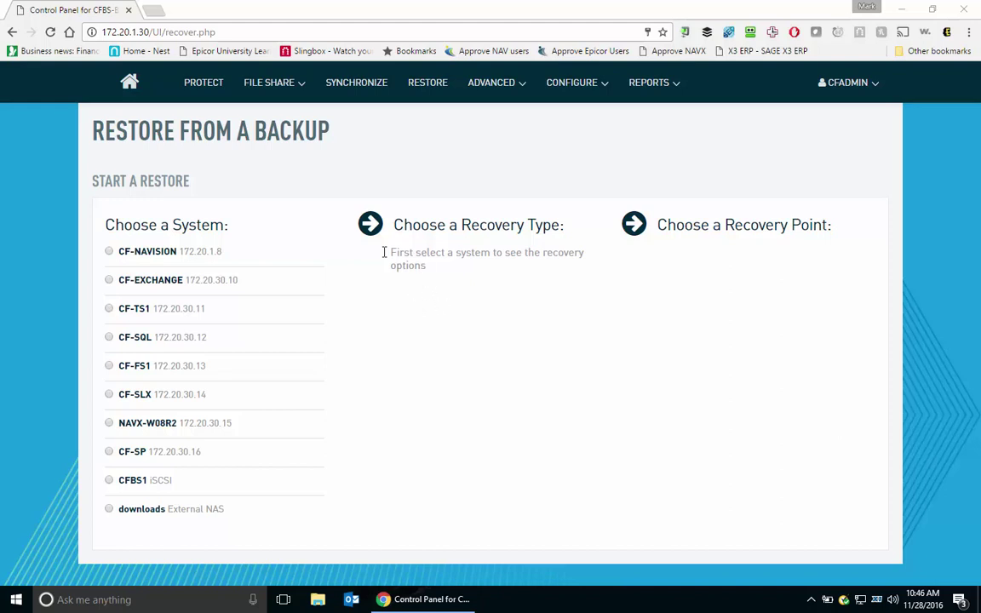
left_click(125, 455)
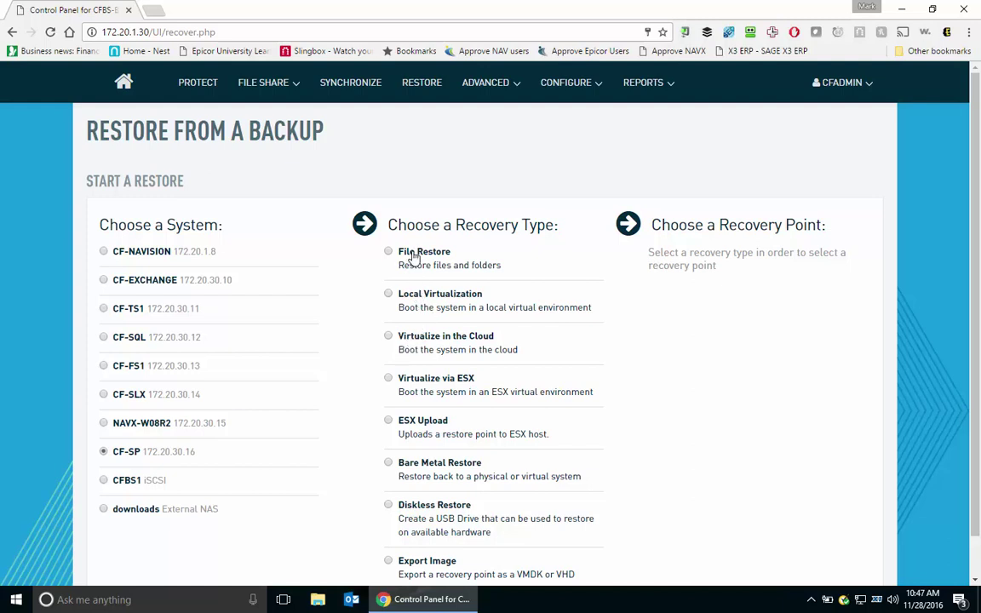
left_click(412, 255)
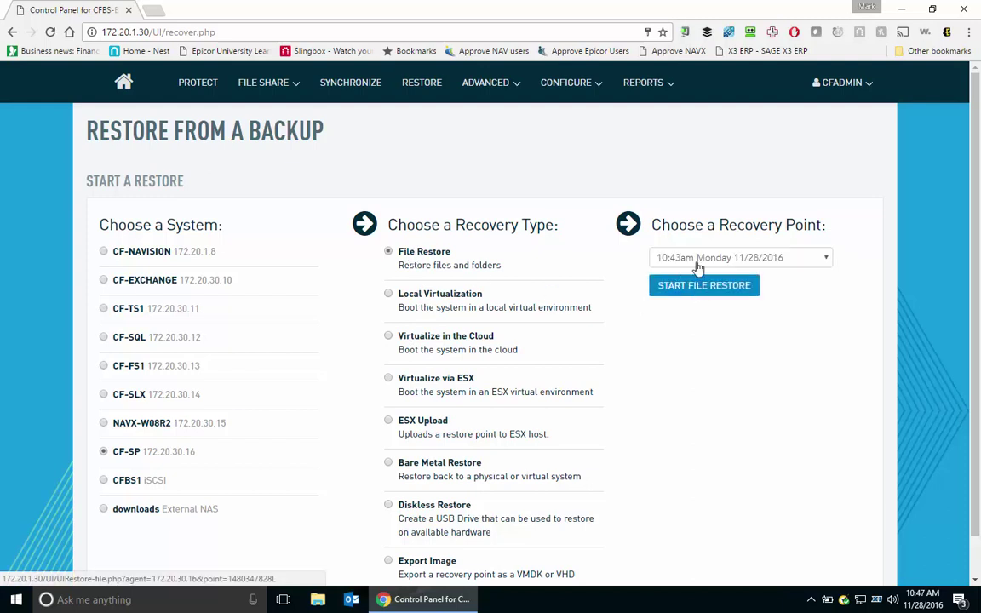
left_click(697, 290)
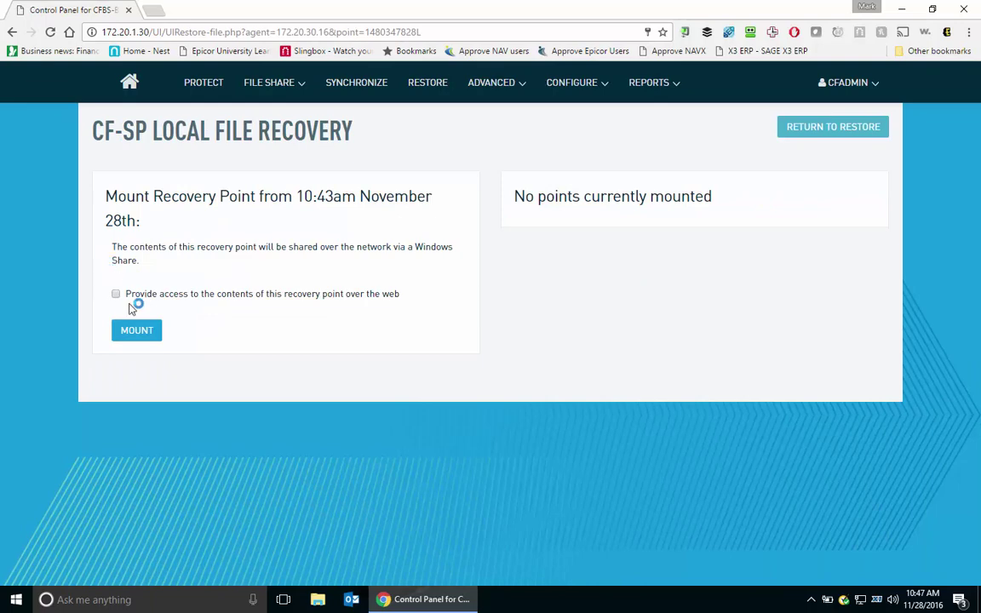
left_click(128, 295)
left_click(137, 331)
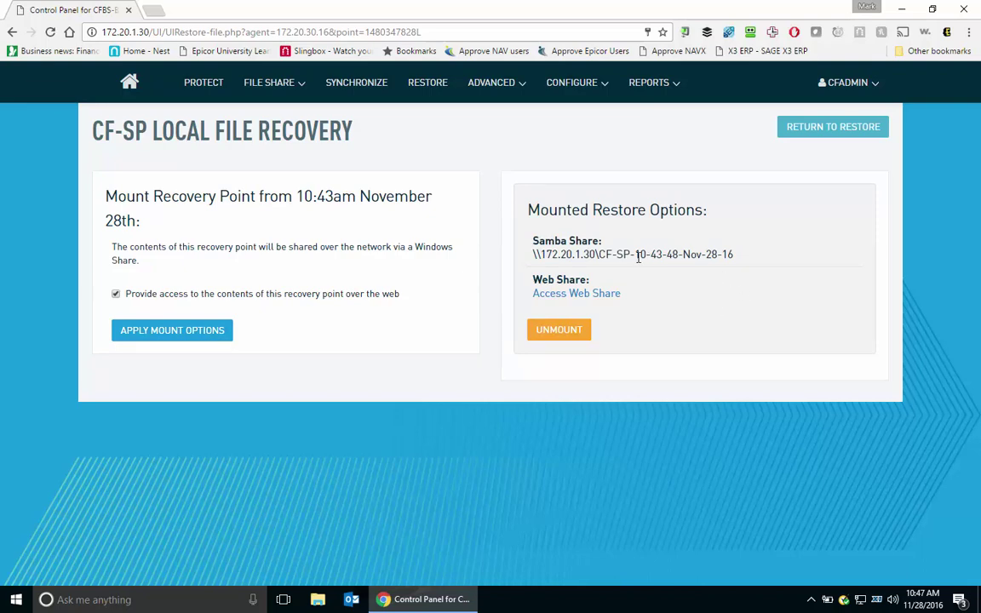
Browse the web share to C\Users\administrator.CF\Documents, then download and open eversafe.rtf.
left_click(579, 295)
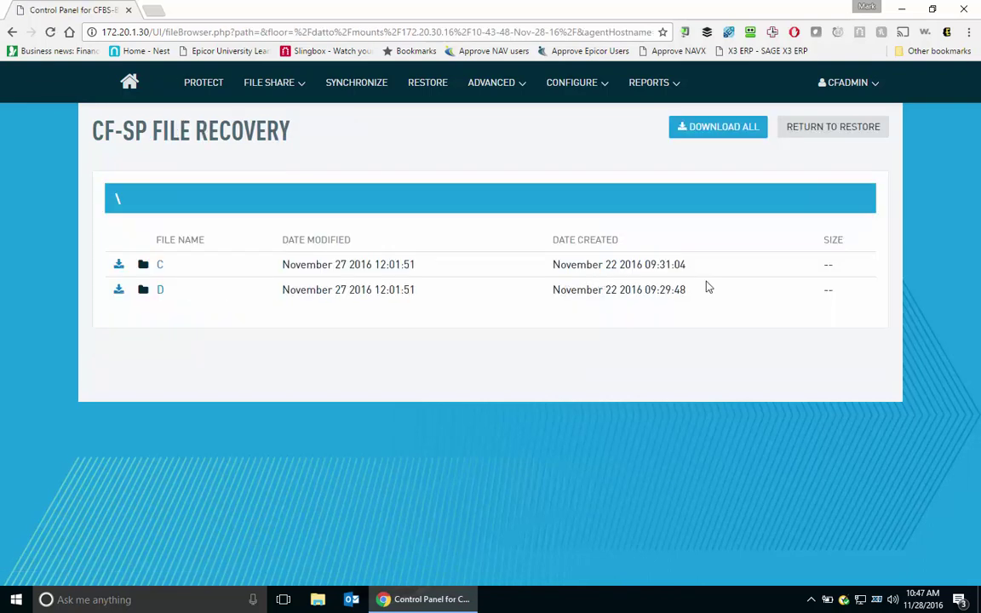
left_click(160, 266)
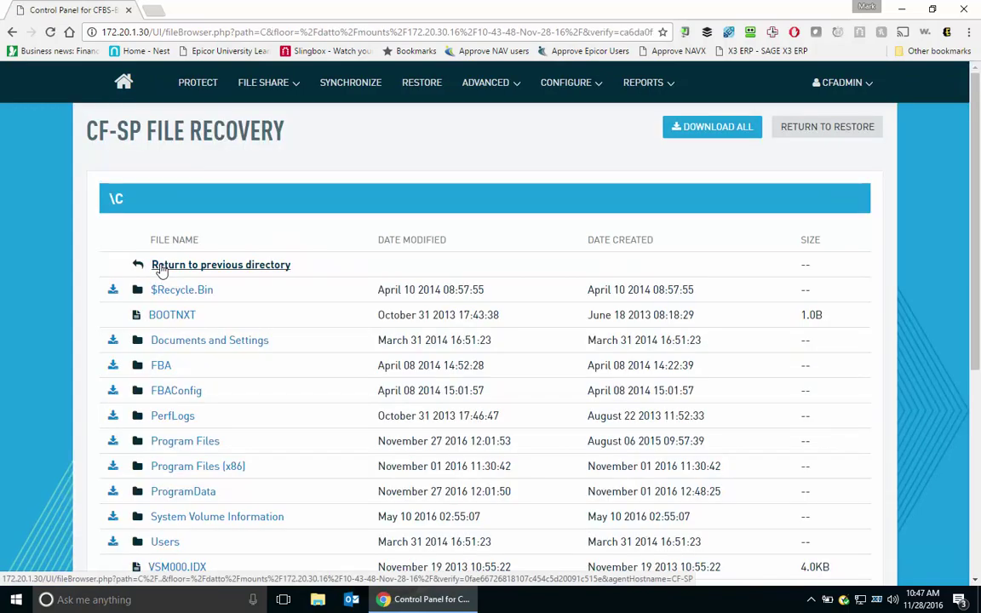
scroll(328, 438, "down", 4)
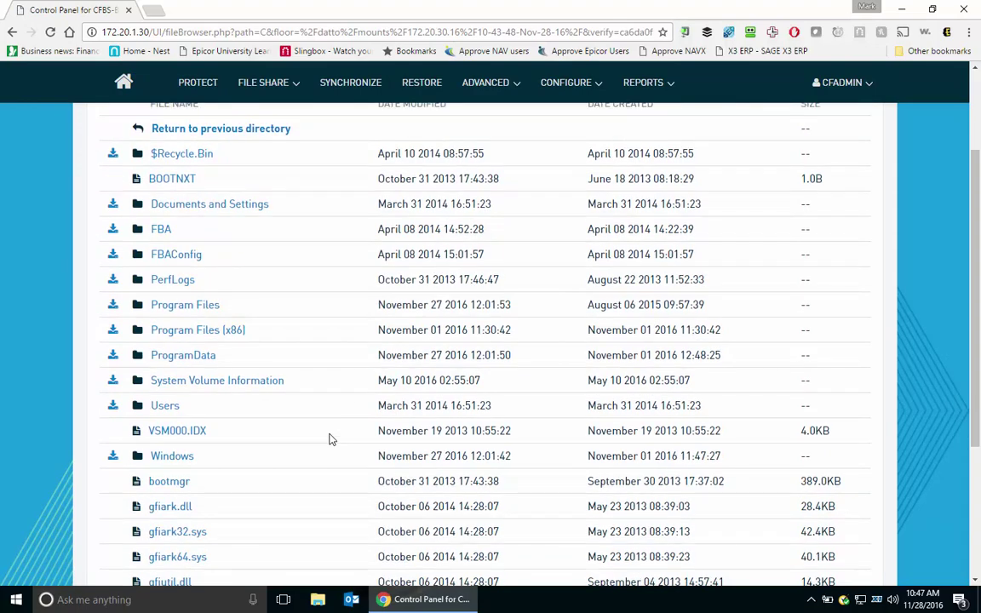
left_click(166, 337)
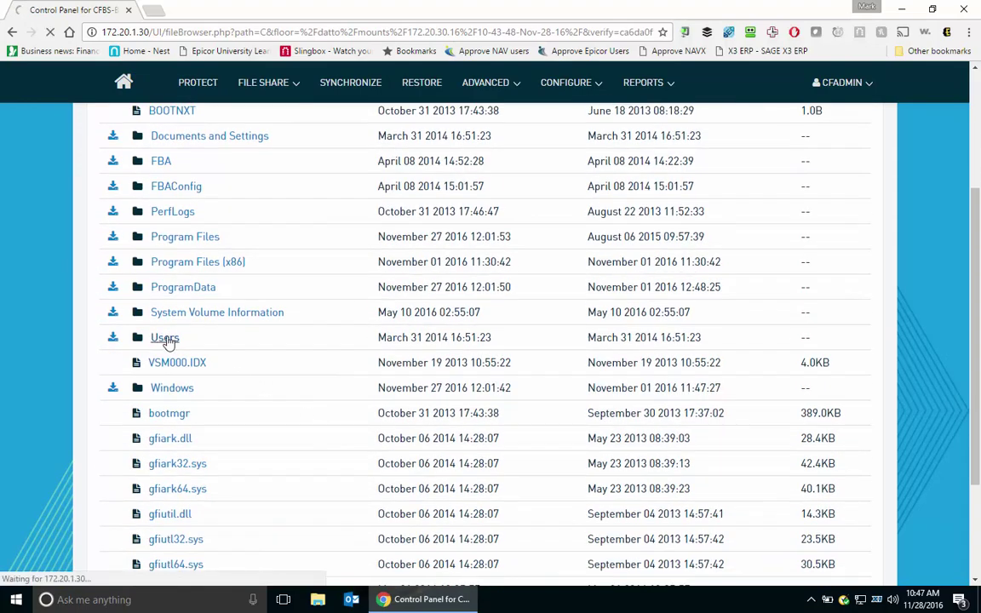
scroll(220, 378, "down", 3)
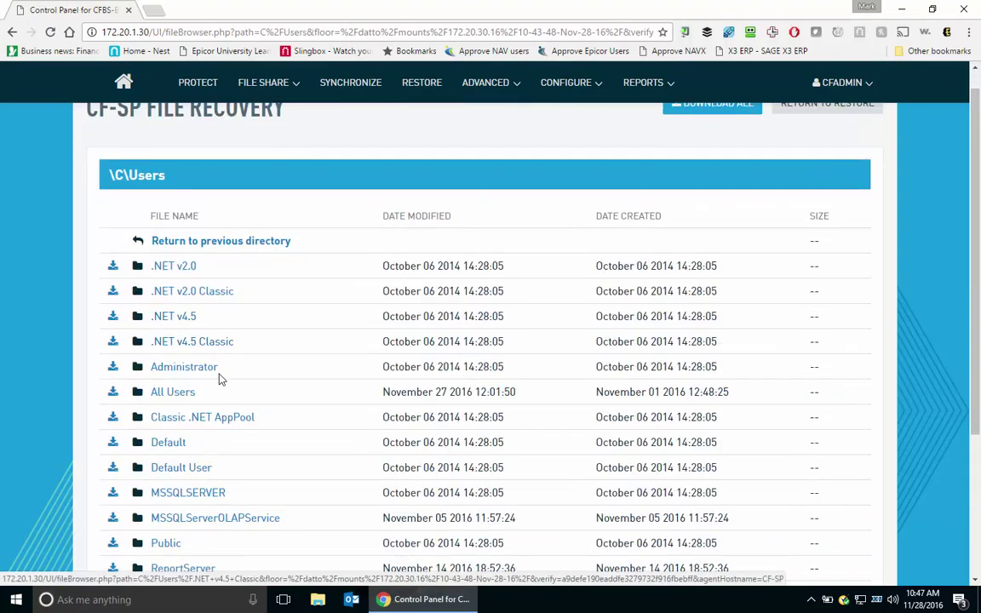
scroll(220, 378, "down", 1)
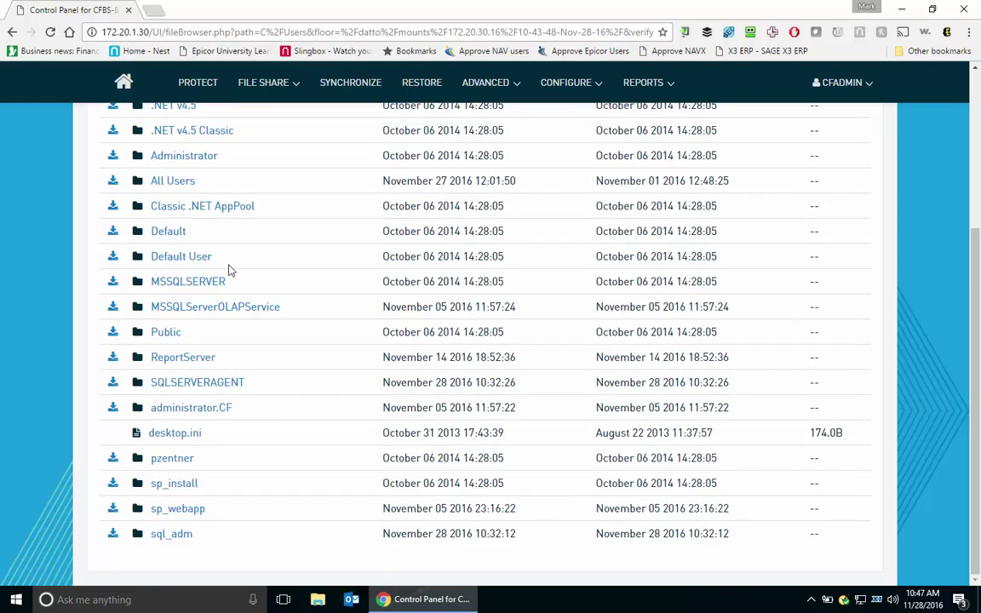
scroll(209, 247, "up", 1)
left_click(190, 433)
left_click(190, 478)
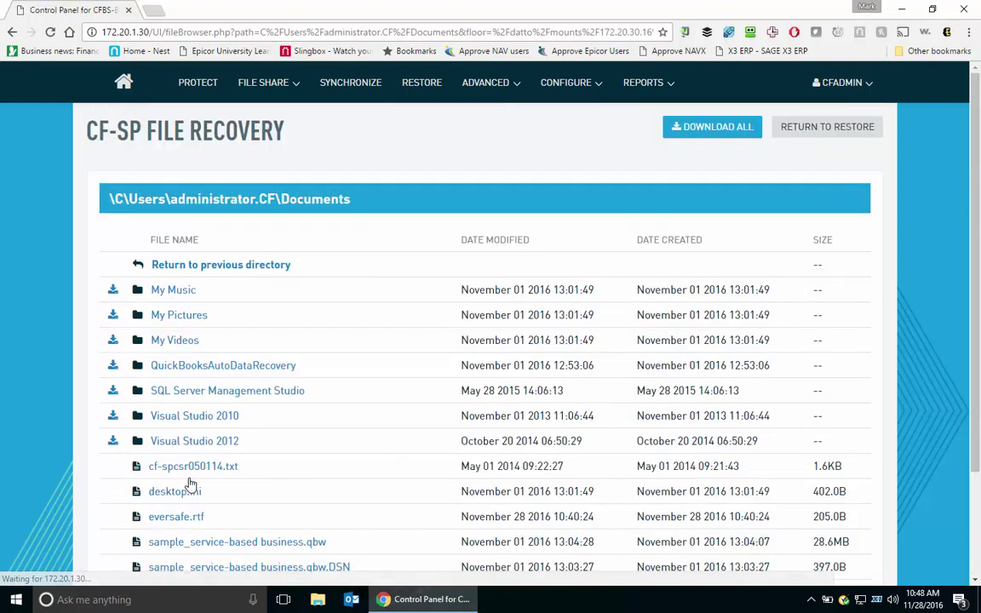
scroll(321, 490, "down", 2)
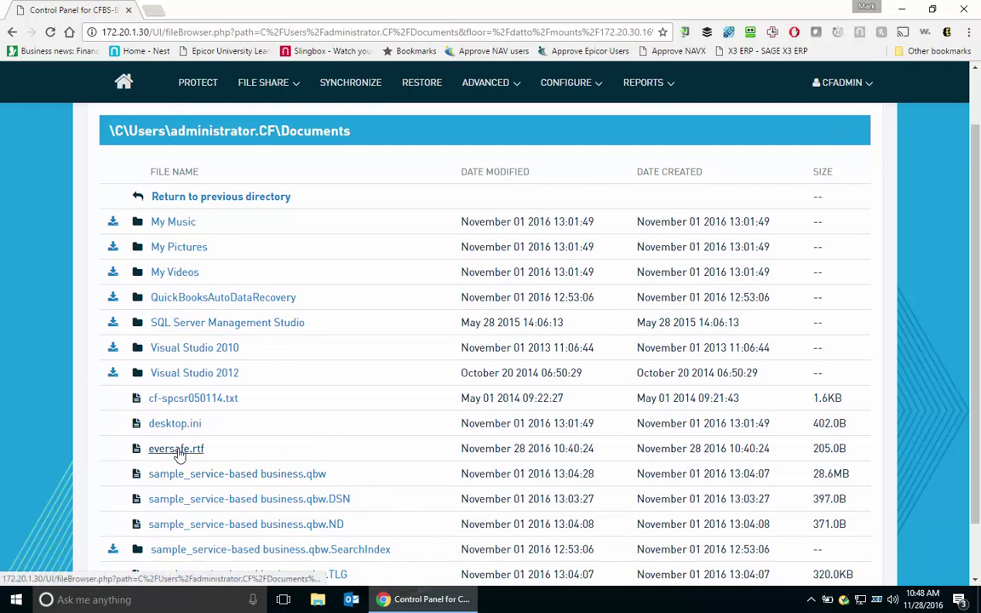
left_click(177, 450)
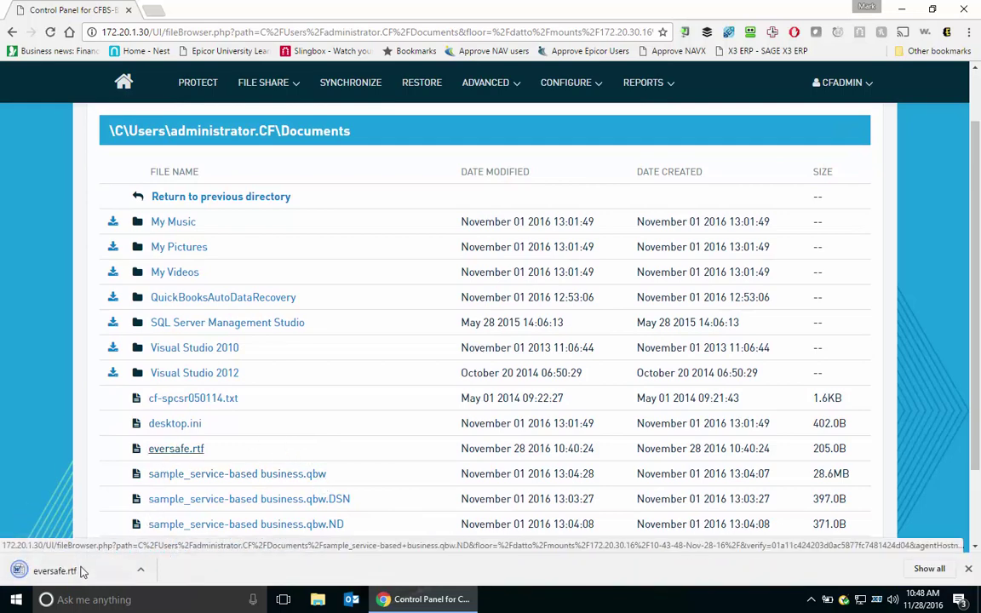
left_click(54, 571)
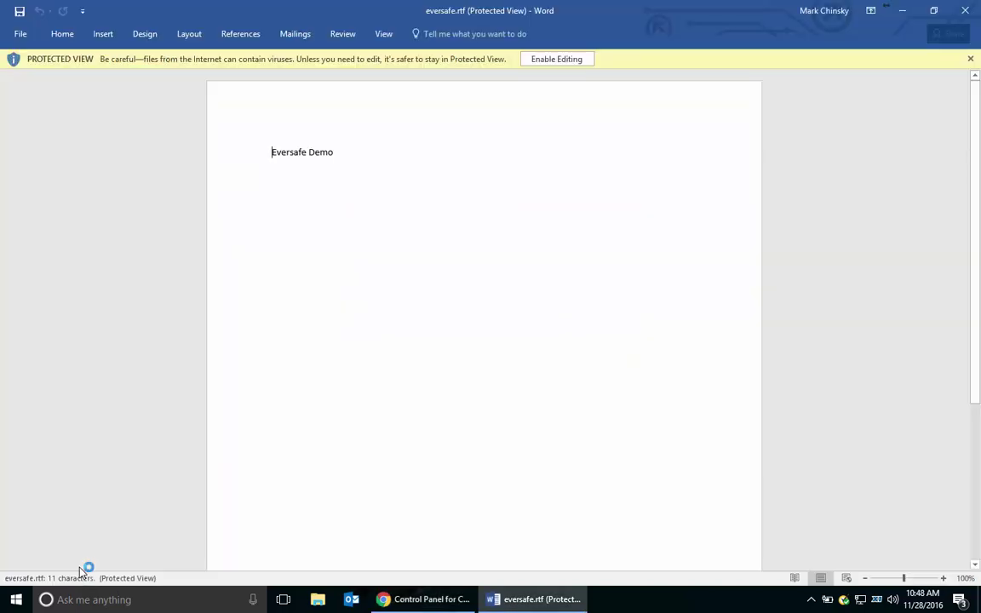
Close the recovered eversafe.rtf in Word and return to the Restore from a Backup page.
left_click(964, 12)
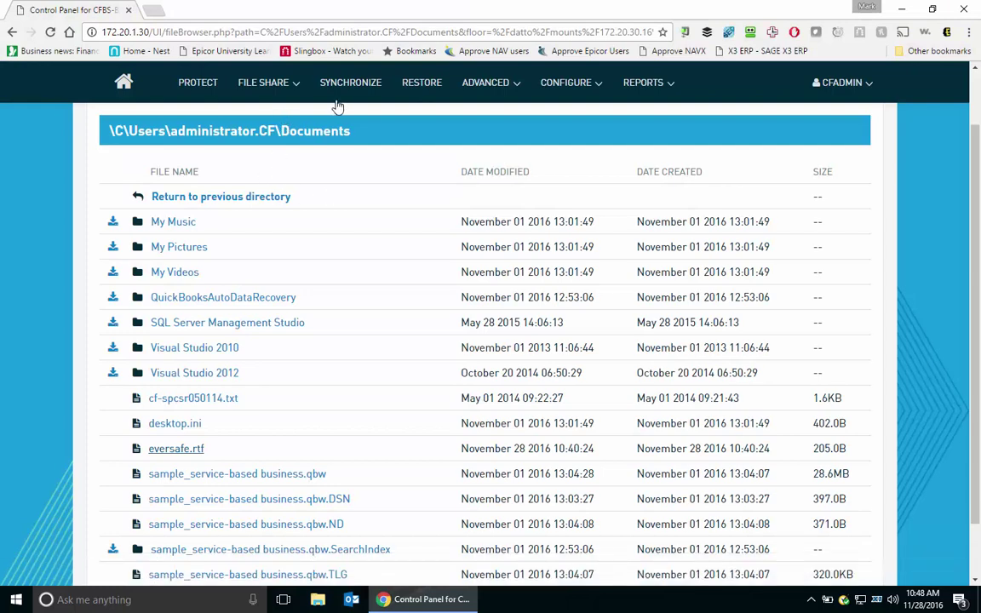
left_click(420, 86)
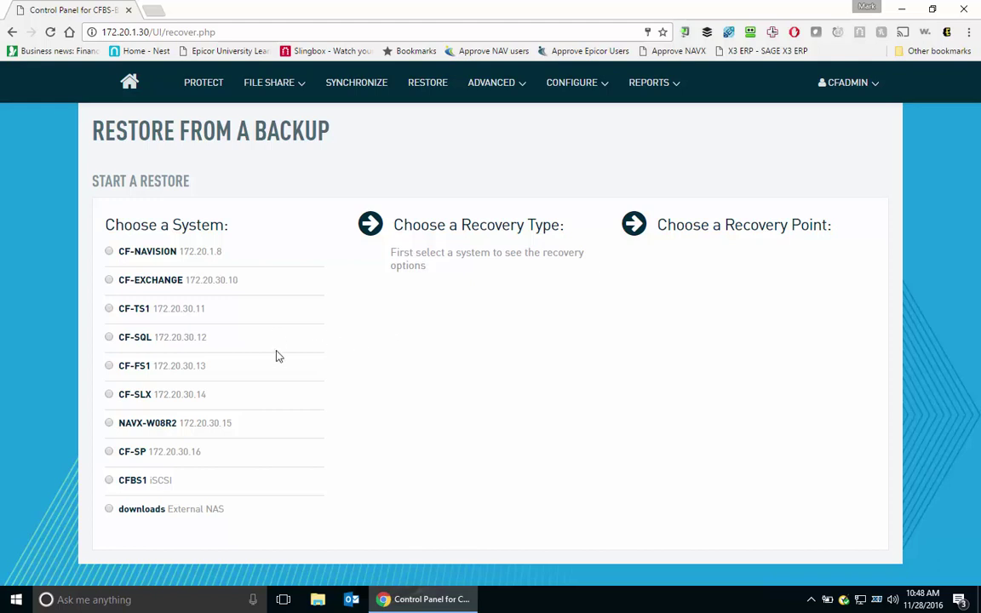
Start a local virtualization of CF-SP's 10:43am point, firewalled on a private subnet.
left_click(131, 453)
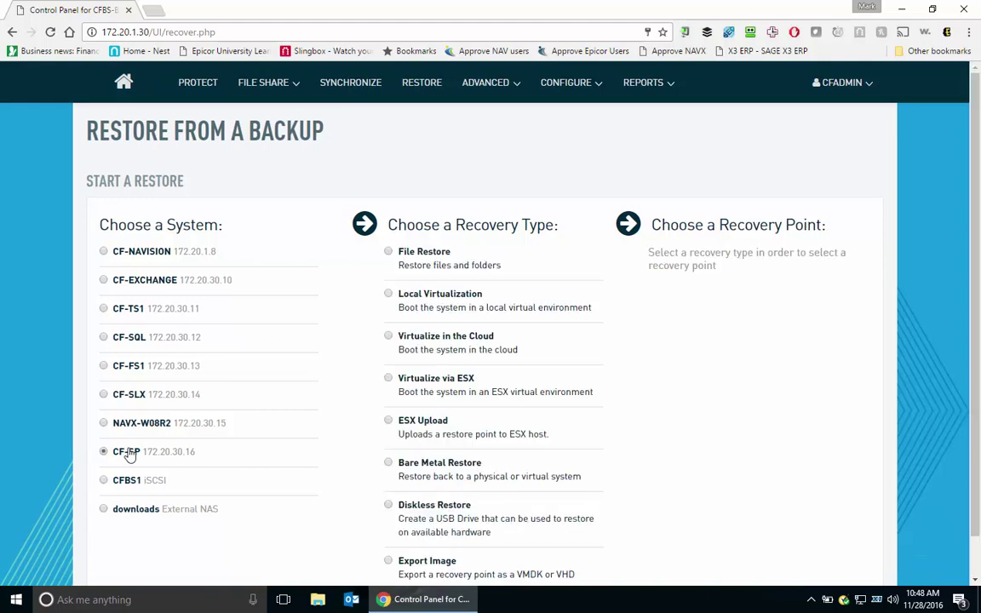
left_click(444, 294)
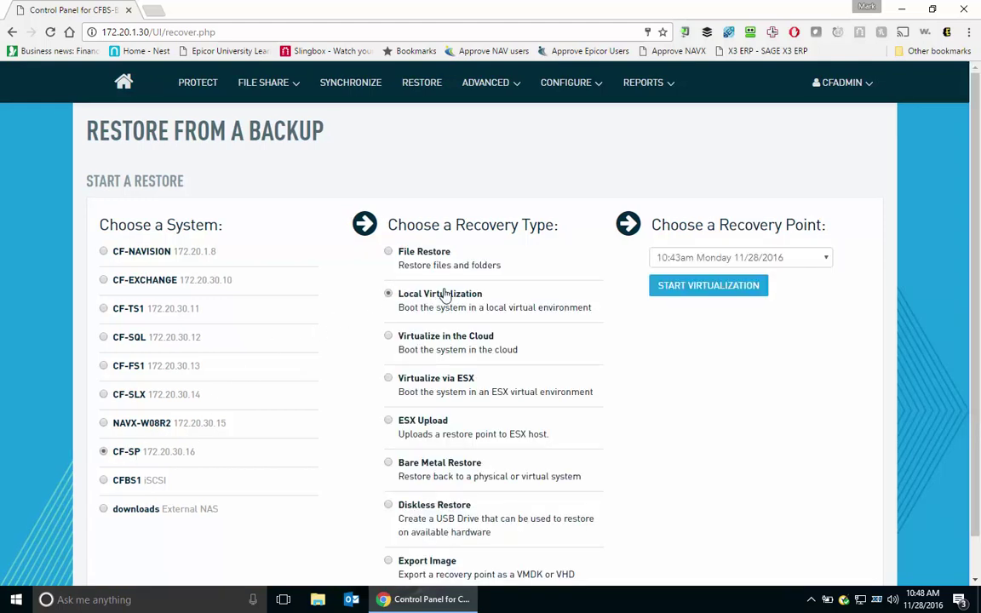
left_click(720, 285)
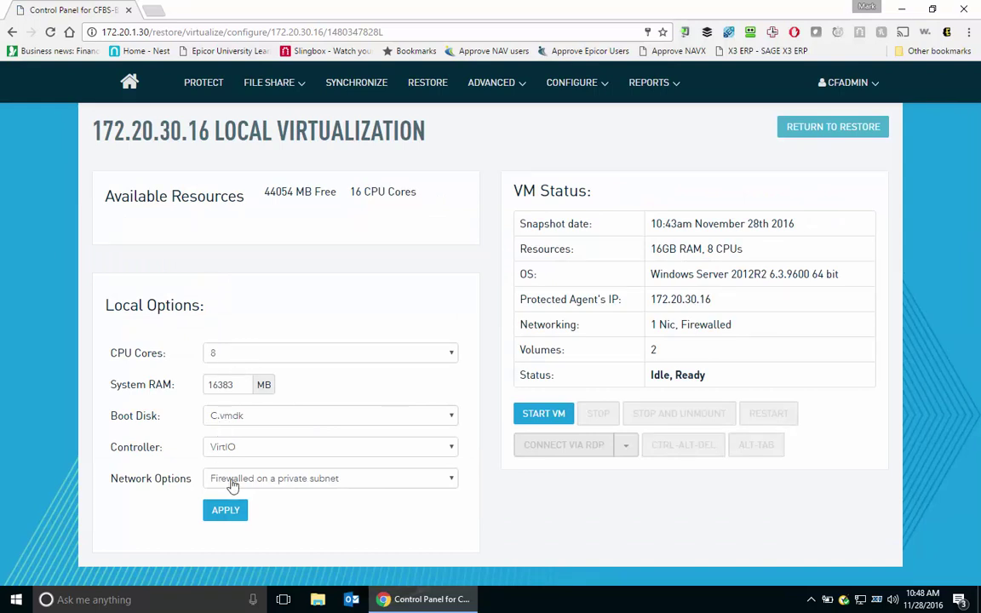
left_click(299, 485)
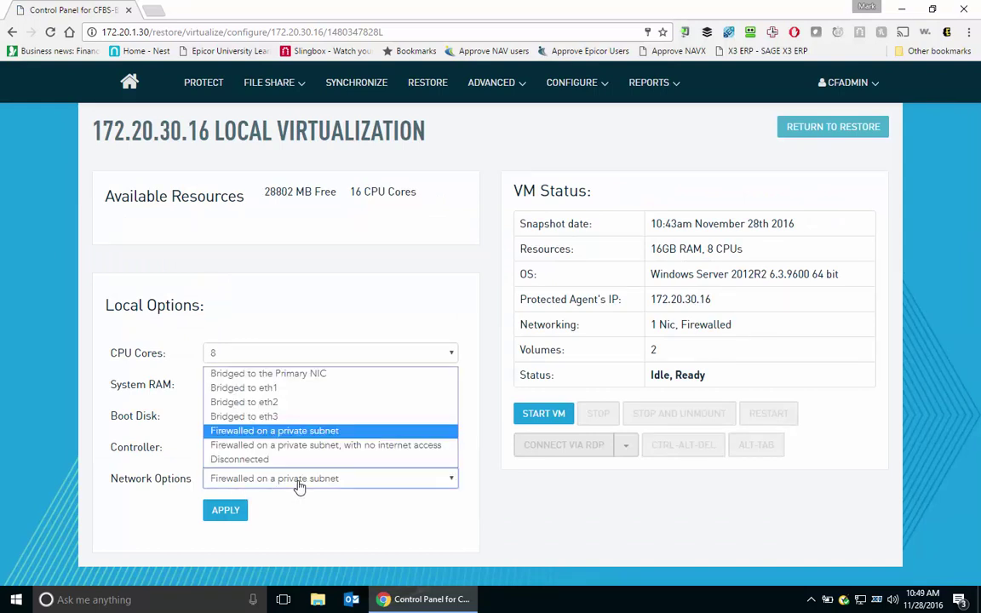
left_click(306, 431)
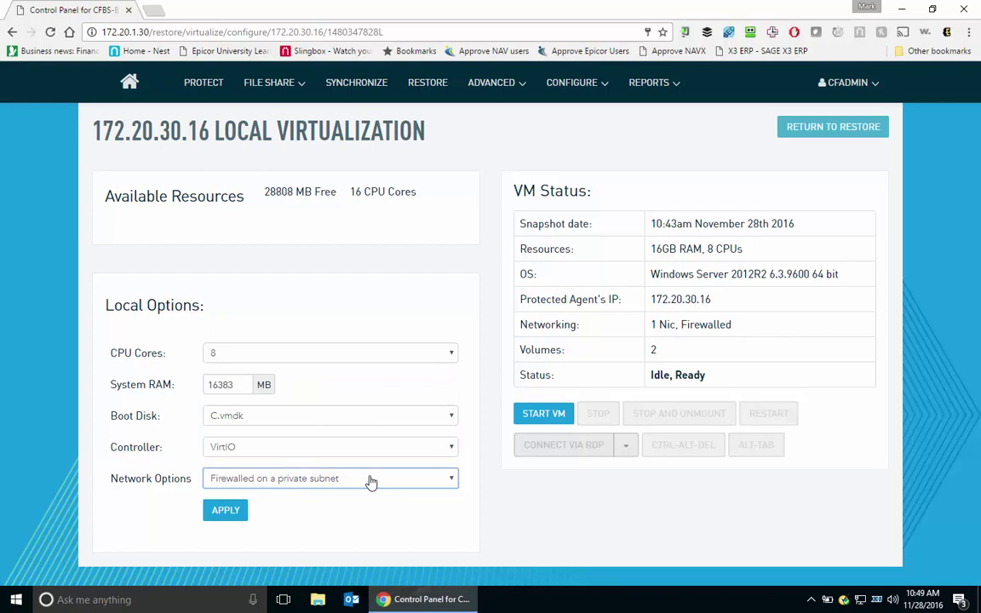
left_click(219, 509)
left_click(554, 414)
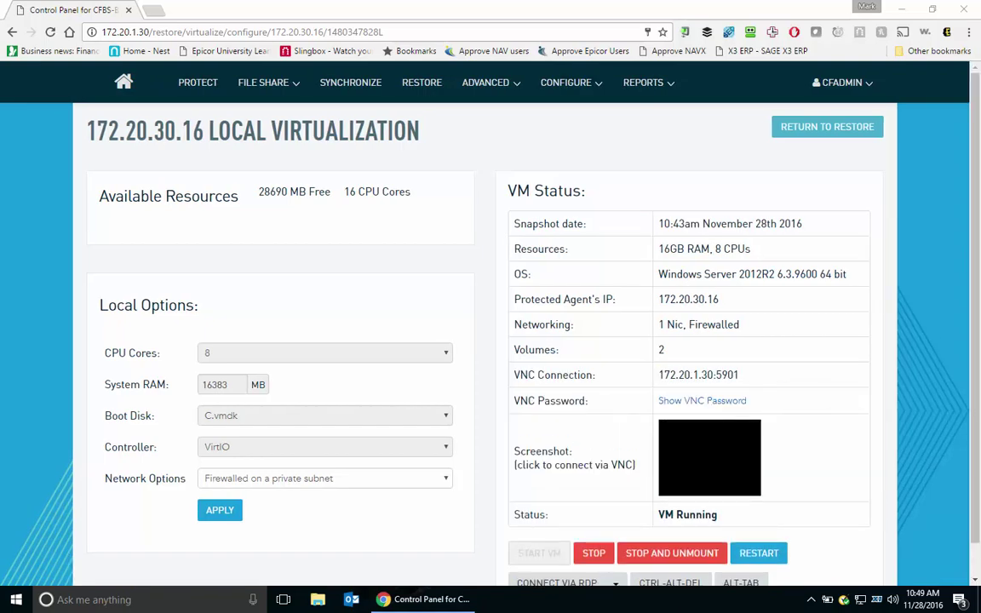
Open a Remote Desktop connection to the running local VM through its RDP file.
scroll(833, 412, "down", 1)
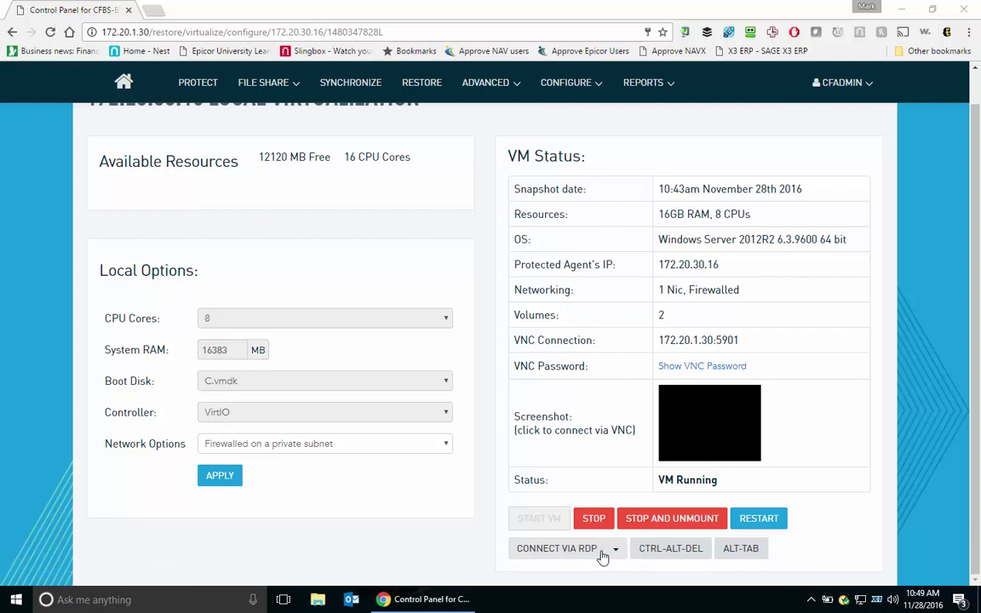
left_click(553, 550)
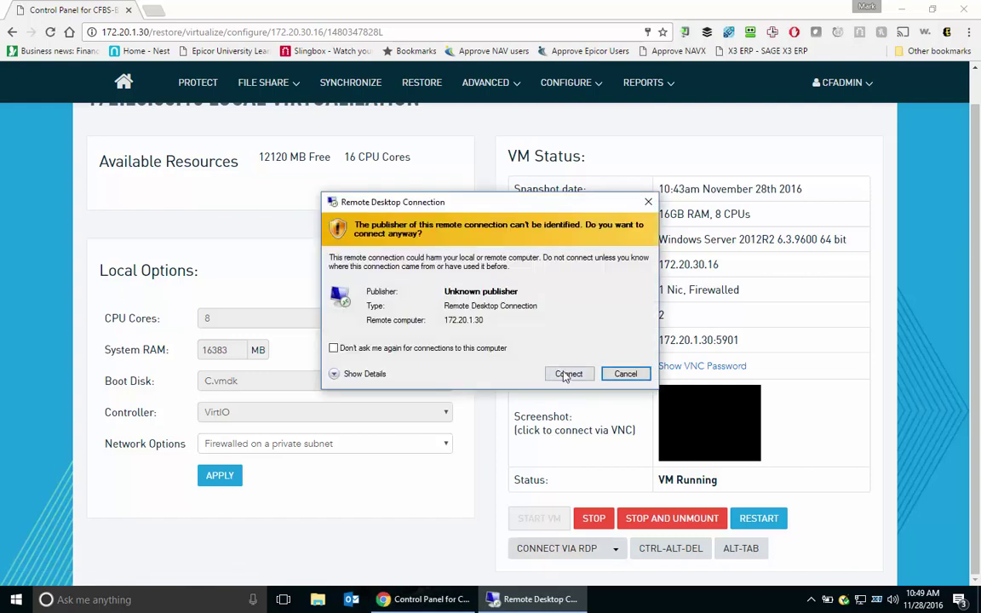
Connect to the VM at 172.20.1.30, accept the certificate, and sign in as the domain administrator.
left_click(567, 373)
left_click(535, 433)
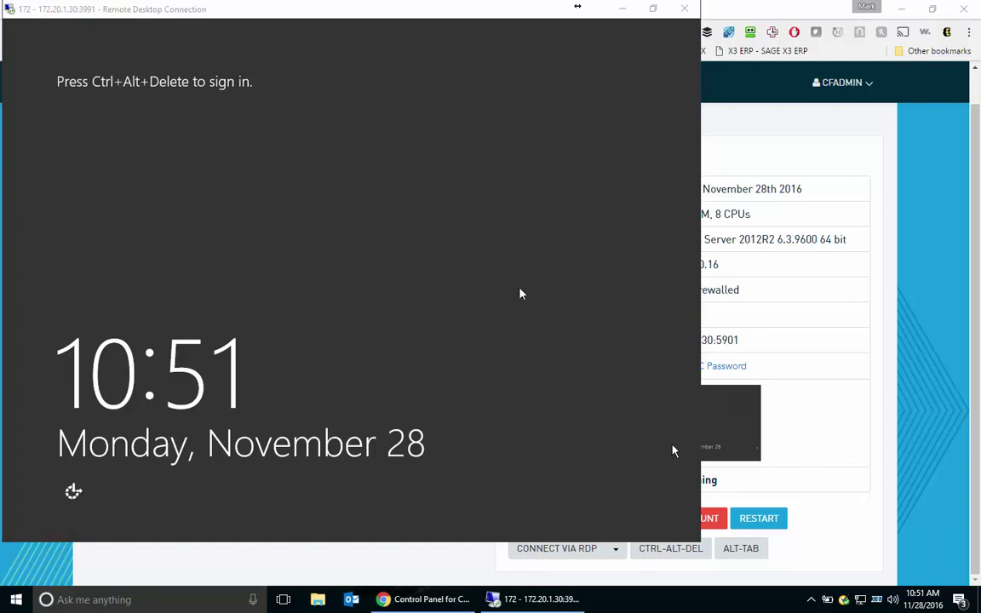
left_click(237, 278)
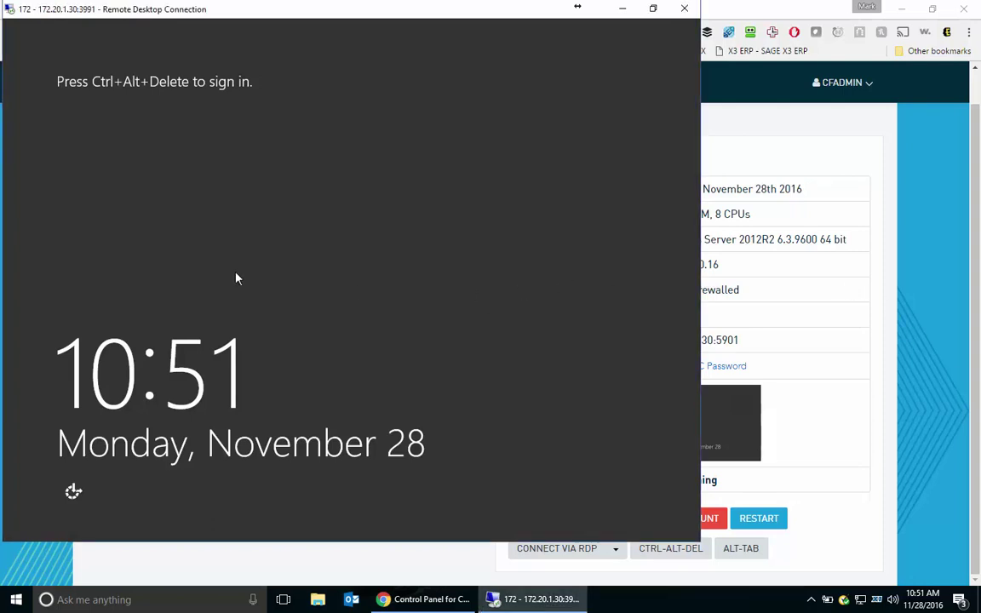
key("ctrl+alt+End")
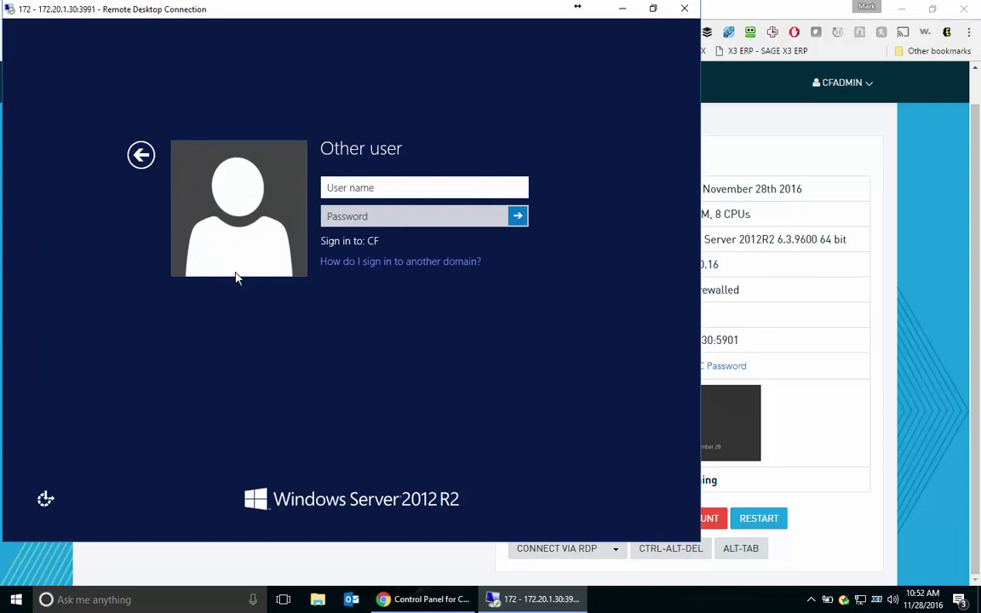
type("cf\\admin")
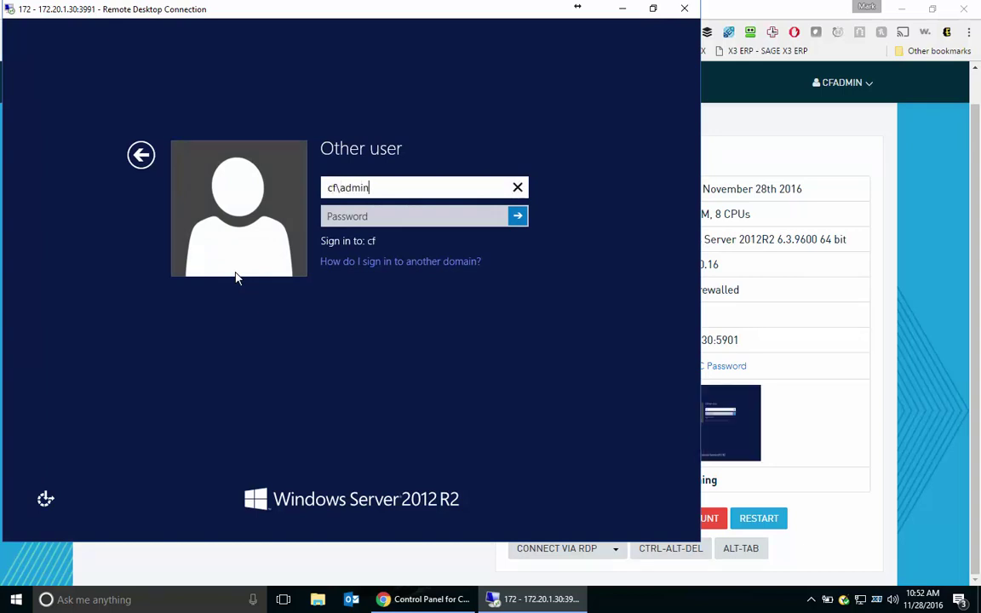
type("istrator")
key("Tab")
type("•••")
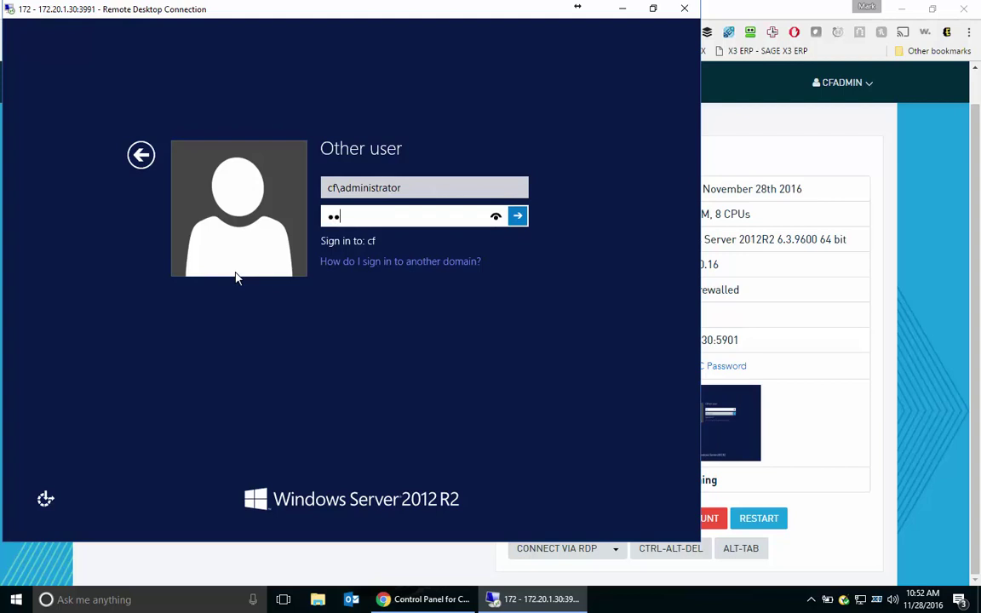
type("••••••••")
key("Return")
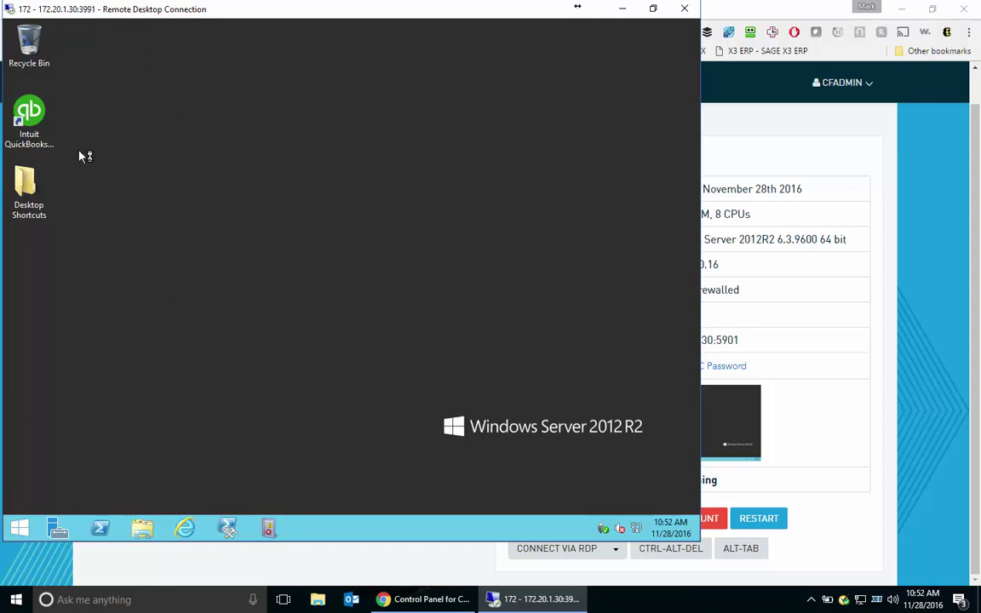
Launch QuickBooks and open the sample Rock Castle Construction company from the trial home page.
double_click(48, 123)
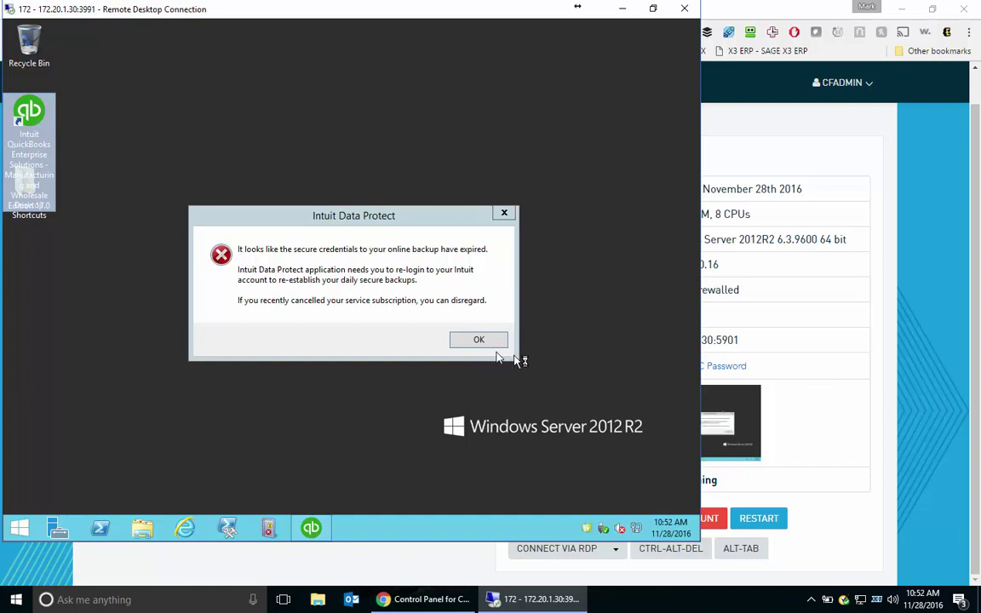
left_click(482, 339)
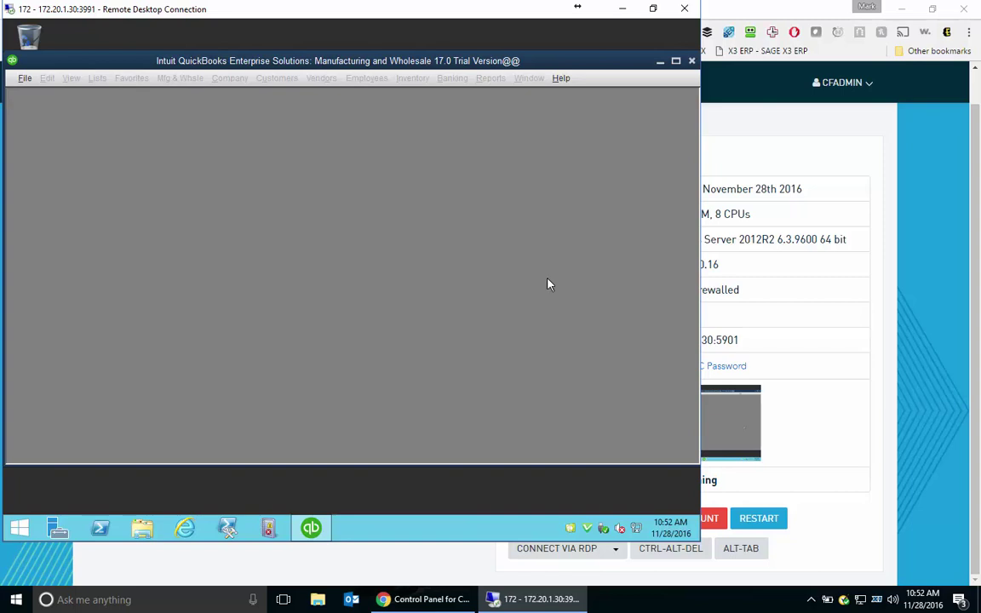
left_click(25, 77)
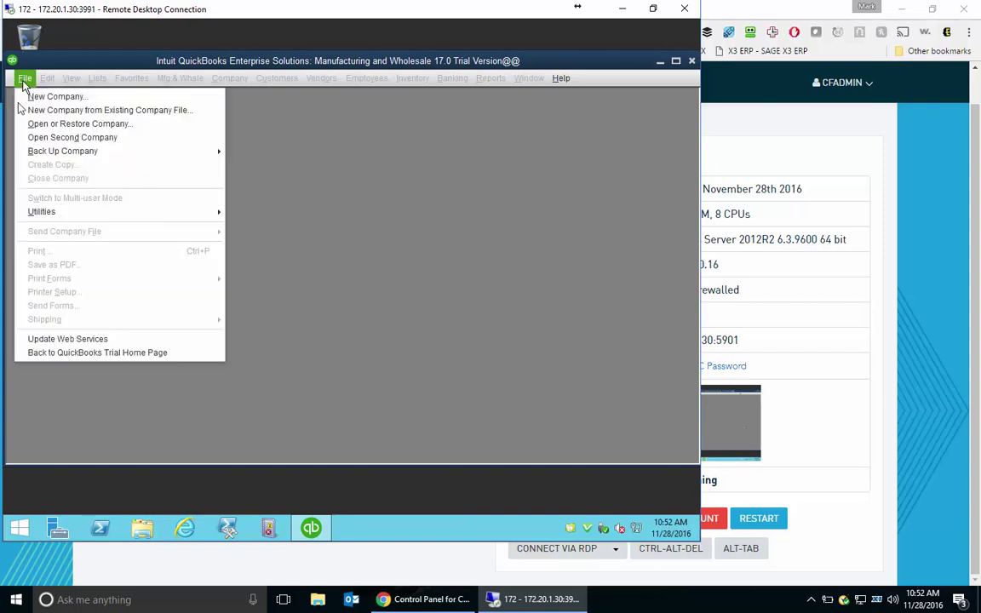
left_click(60, 353)
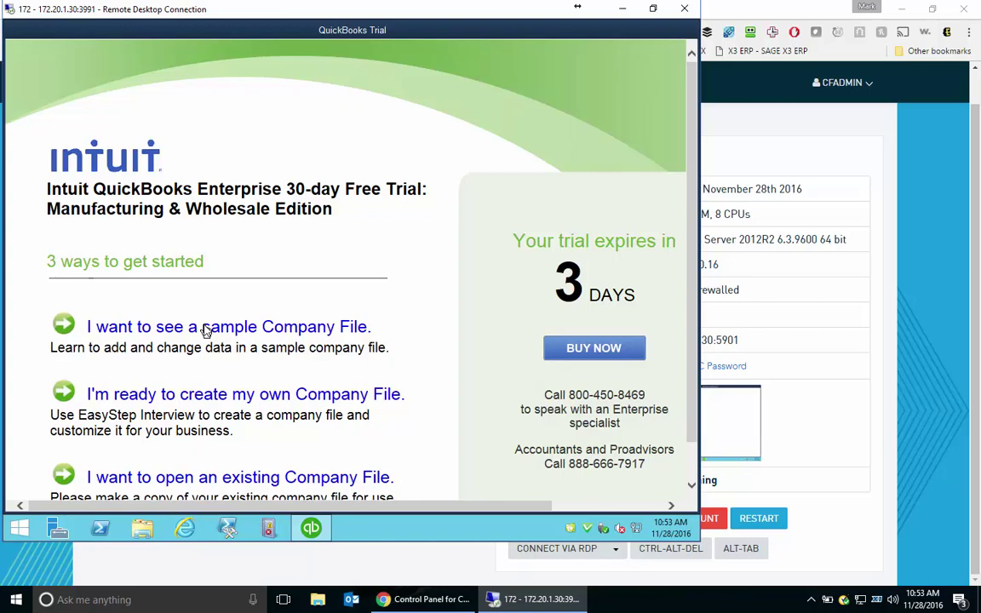
left_click(205, 325)
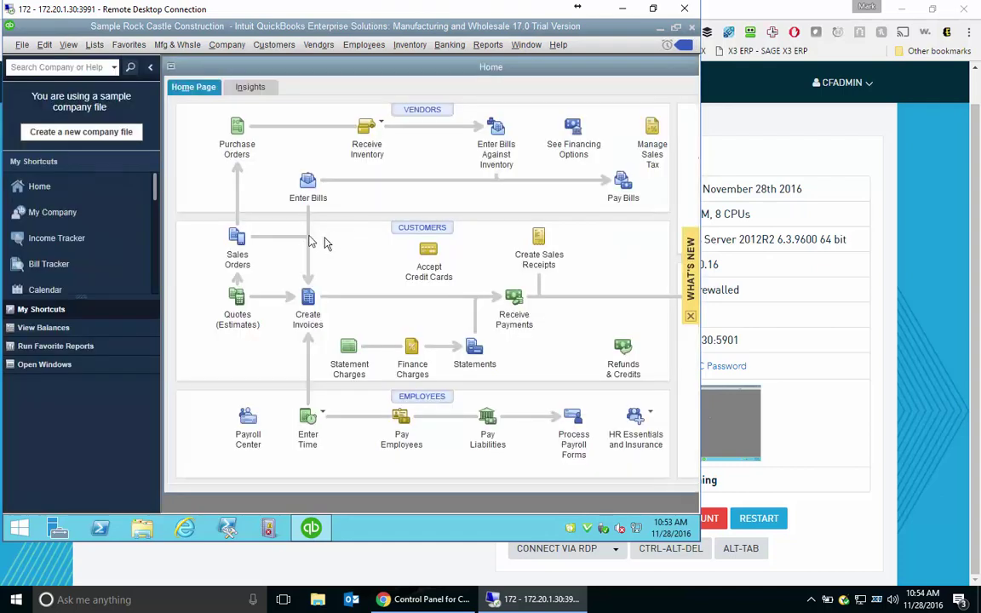
Review sales order 7005 (Blueprints, 550.00), then quit QuickBooks.
left_click(237, 238)
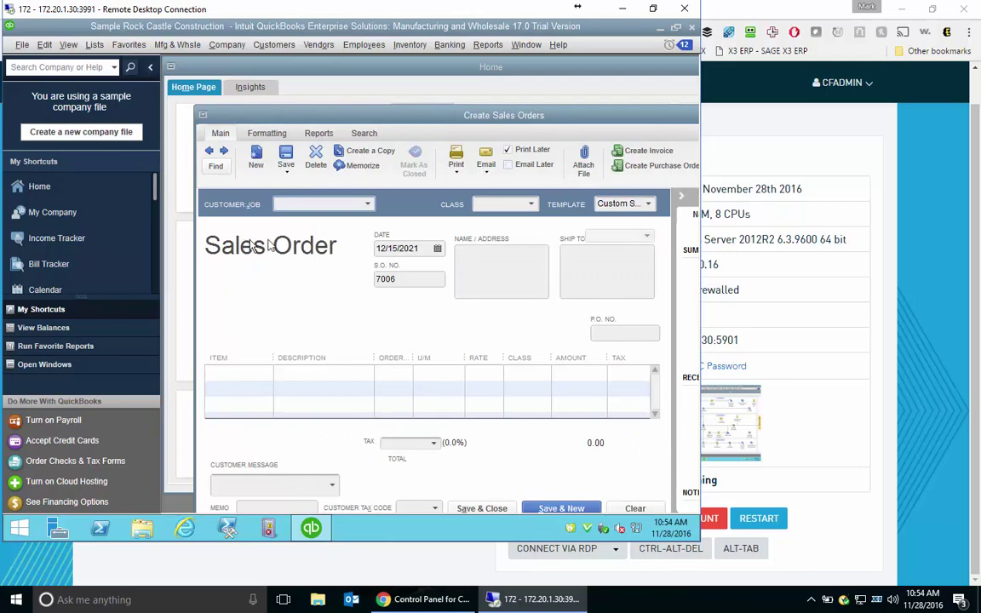
left_click(209, 151)
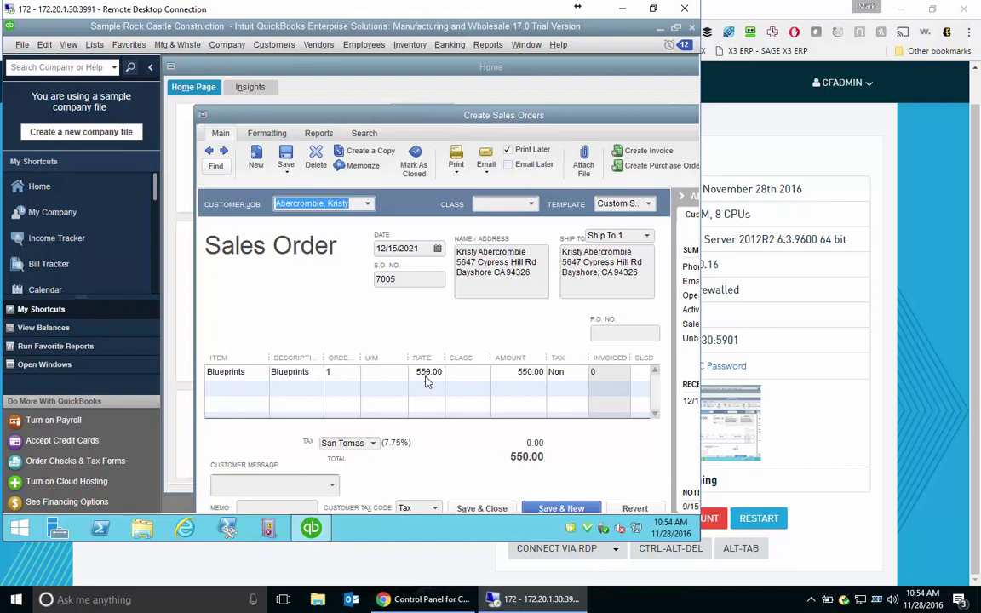
left_click(691, 30)
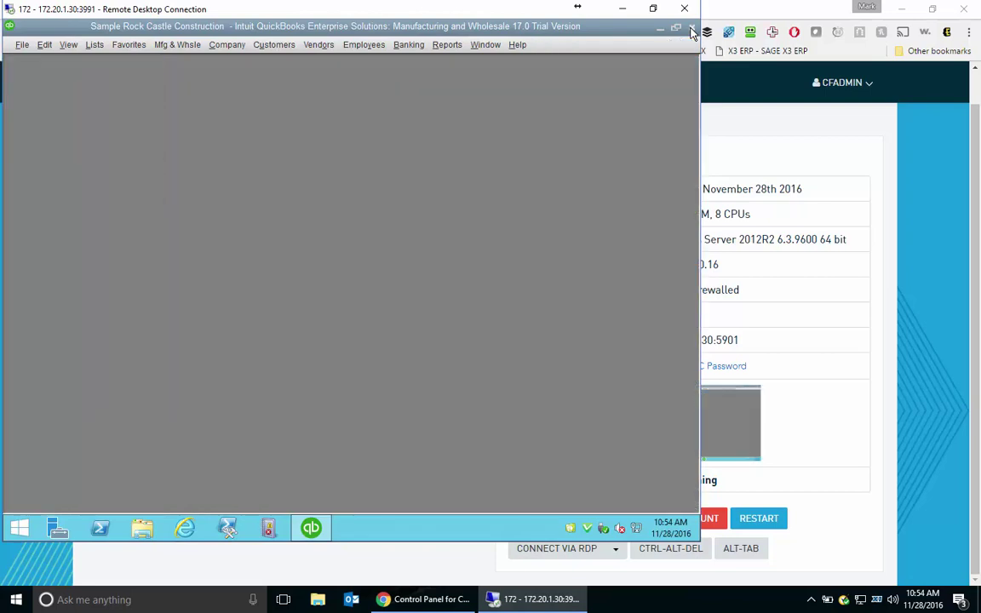
left_click(691, 30)
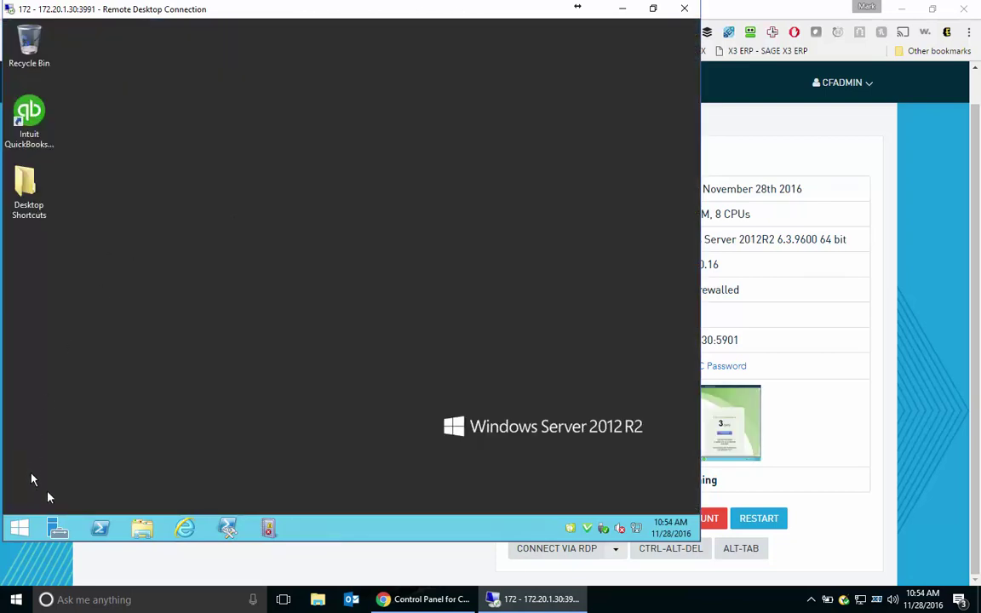
Open eversafe.rtf from the server's Documents folder and confirm it reads 'Eversafe Demo'.
left_click(142, 528)
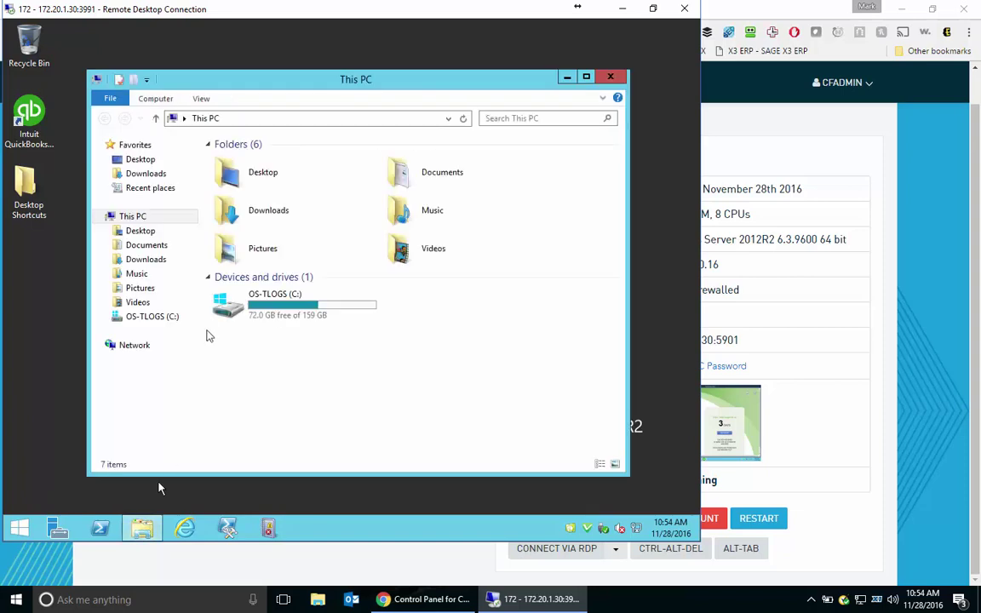
left_click(170, 246)
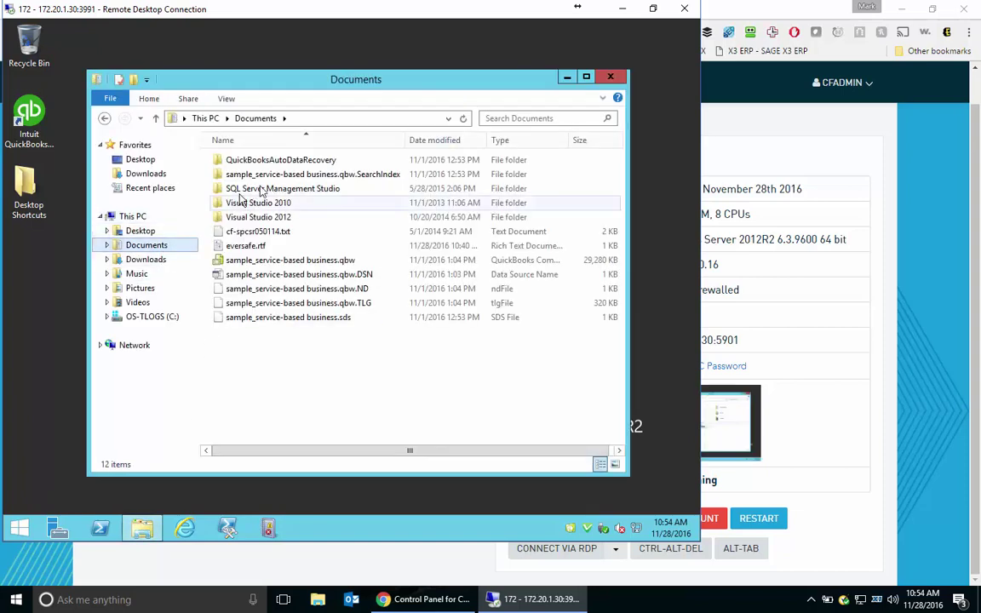
double_click(258, 245)
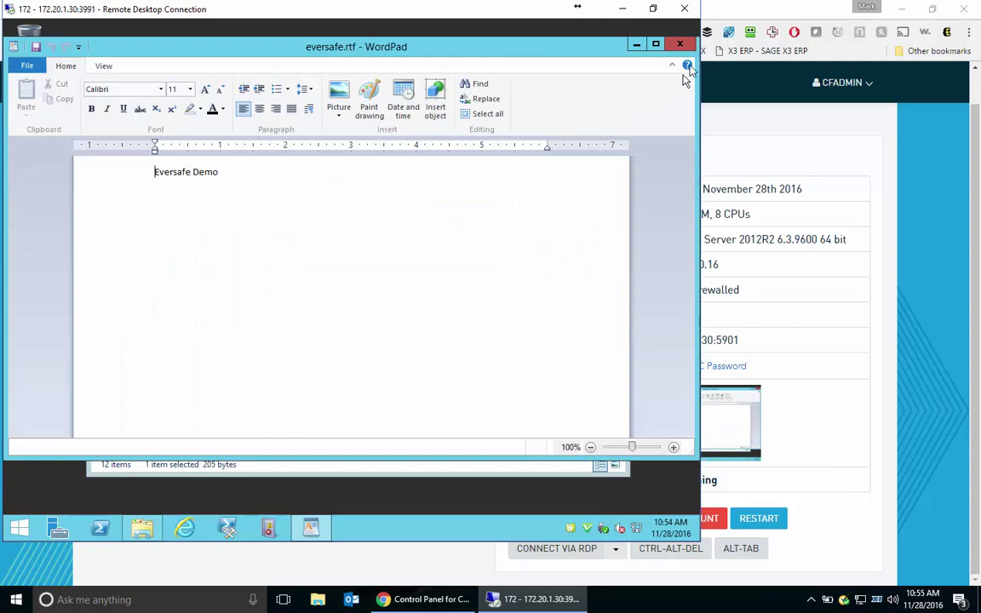
left_click(680, 44)
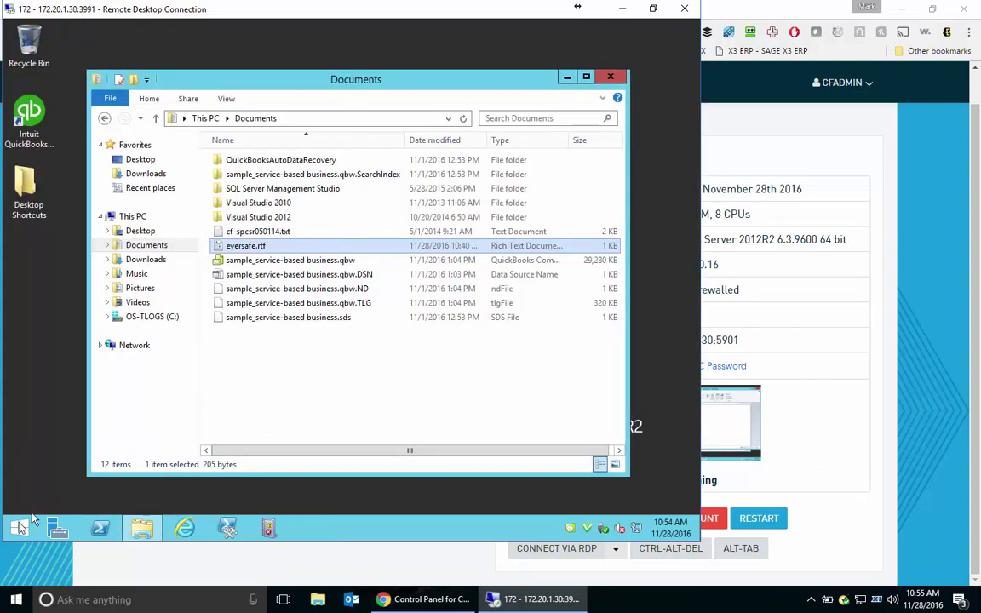
left_click(18, 529)
left_click(18, 528)
Shut down the virtualized CF-SP with reason Other (Unplanned) and return to Chrome.
key("ctrl+alt+End")
left_click(656, 498)
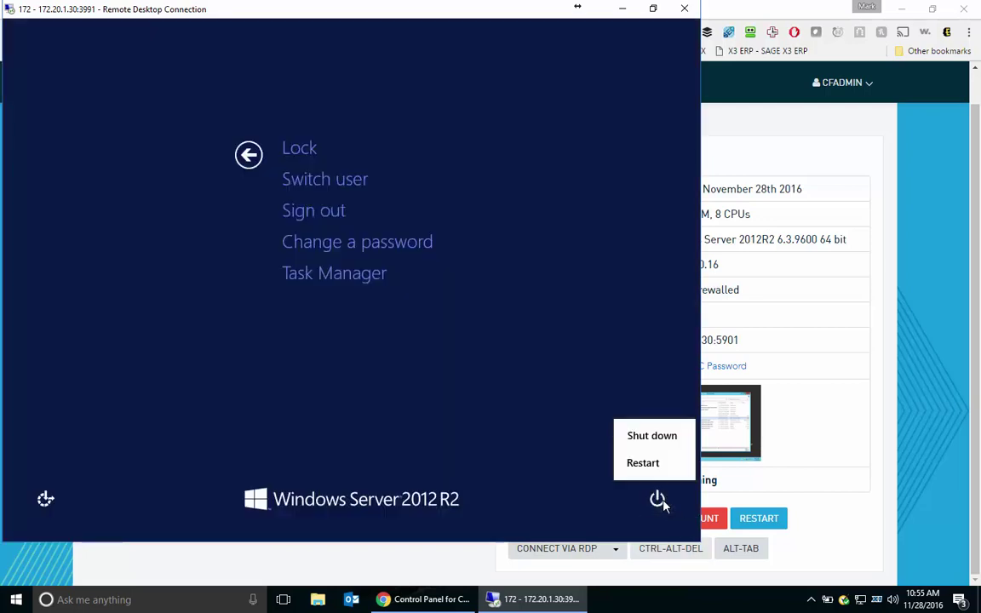
left_click(662, 448)
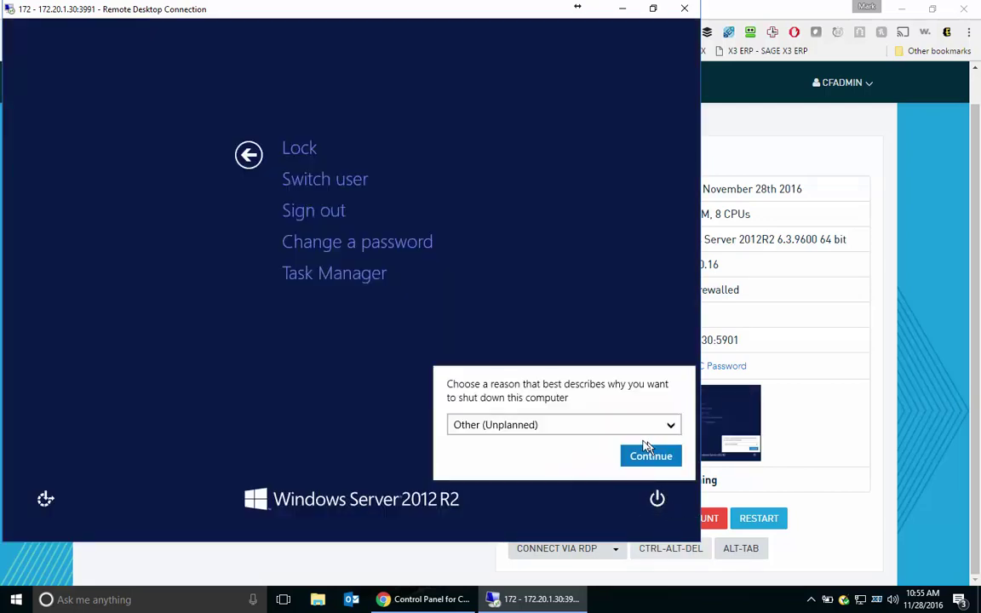
left_click(643, 455)
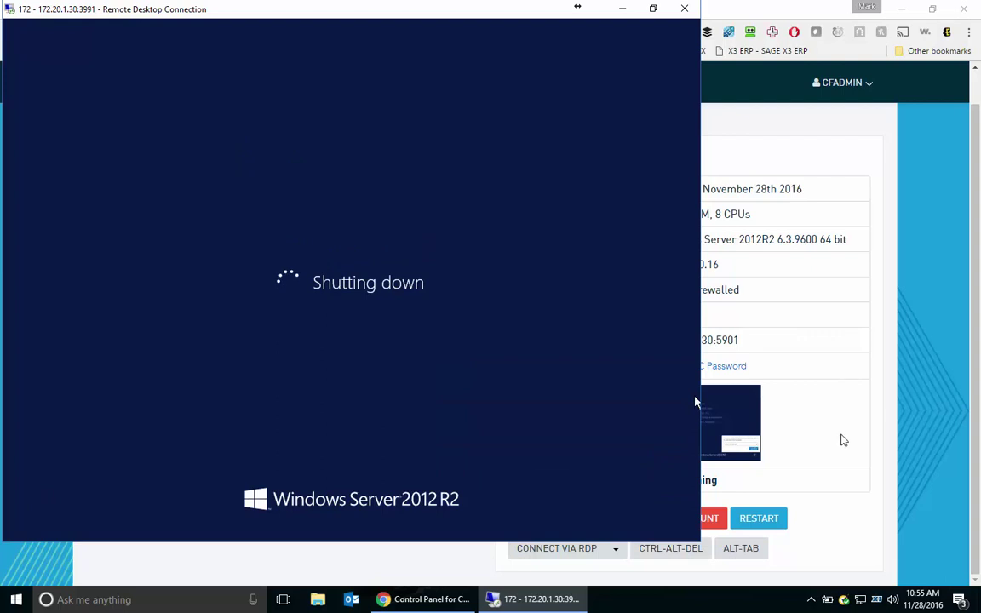
left_click(840, 438)
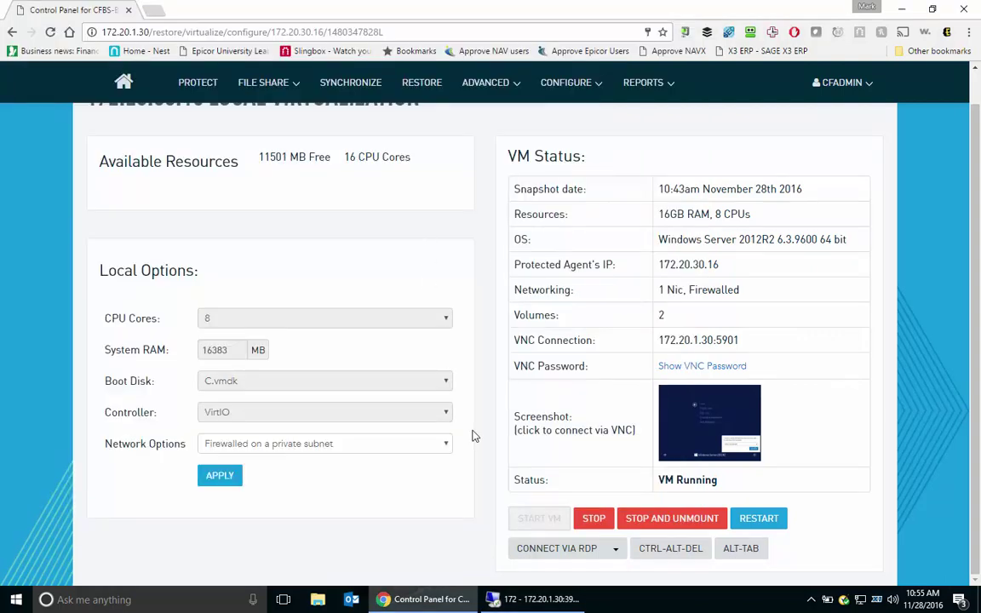
Stop and unmount the local CF-SP virtual machine, confirming that its changes will be lost.
left_click(681, 525)
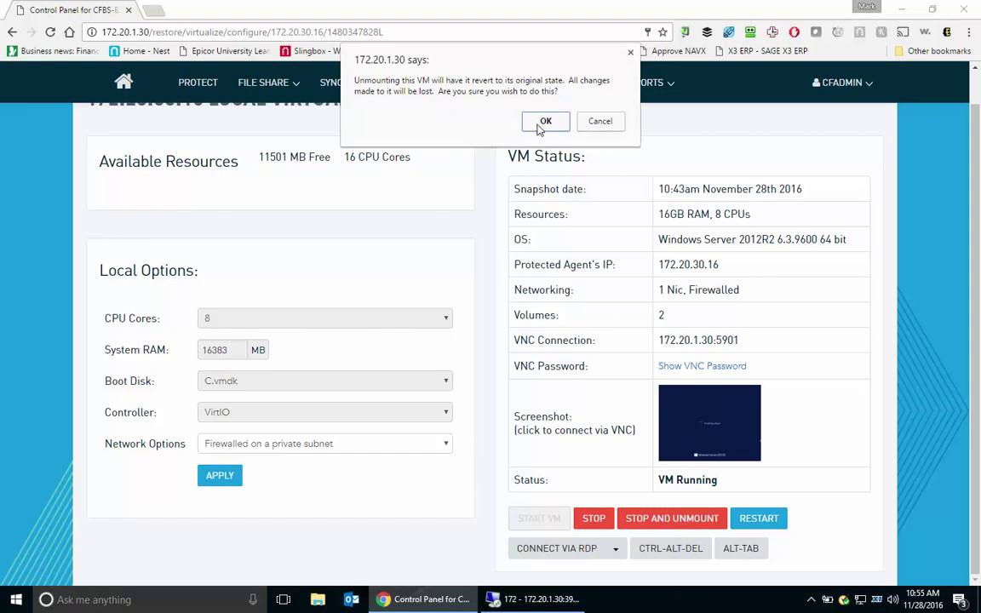
left_click(543, 123)
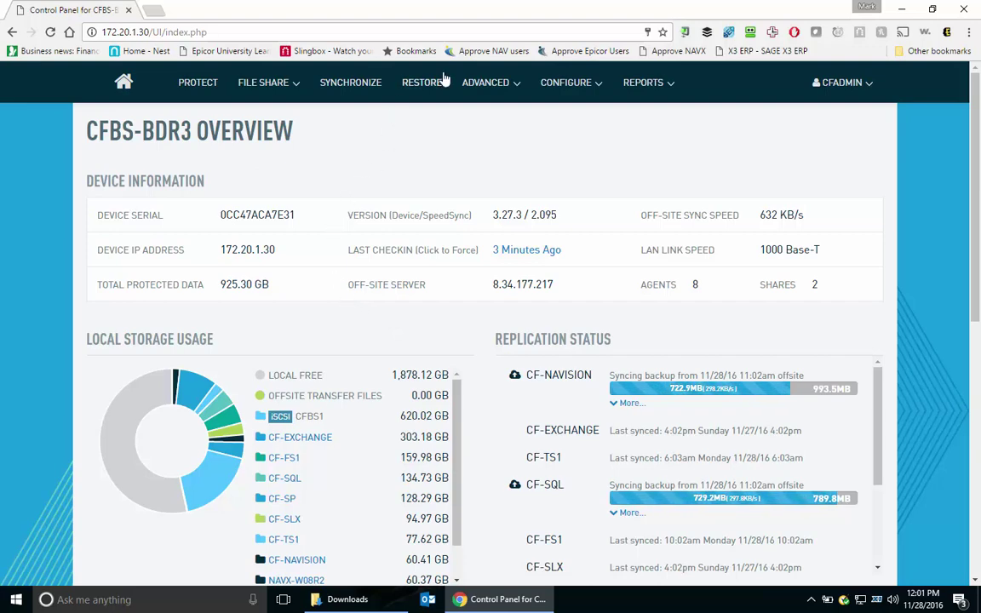
Restore CF-SP via Virtualize in the Cloud from the 10:43am Monday 11/28/2016 recovery point, starting hybrid virtualization.
left_click(426, 85)
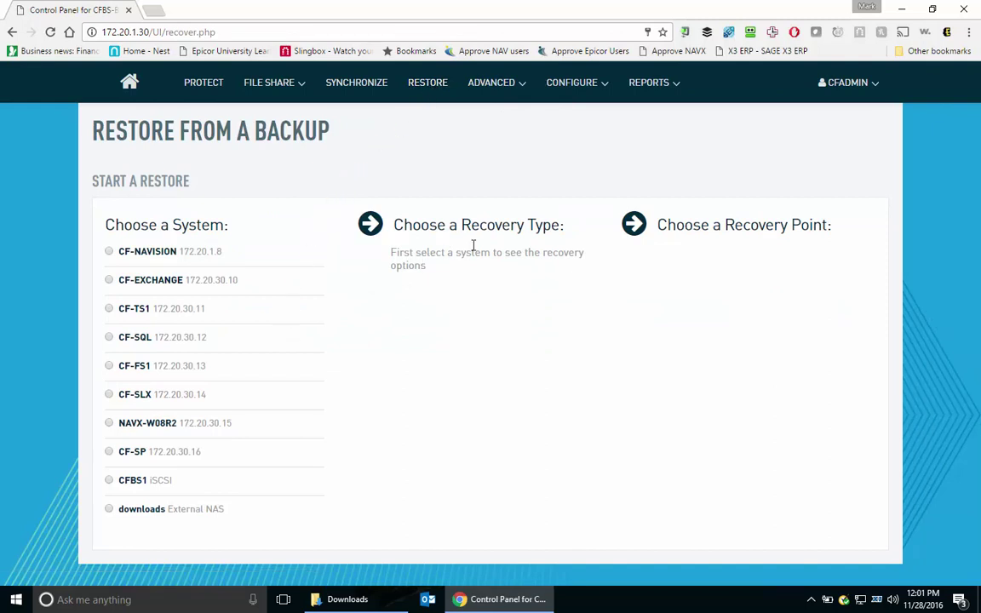
left_click(133, 451)
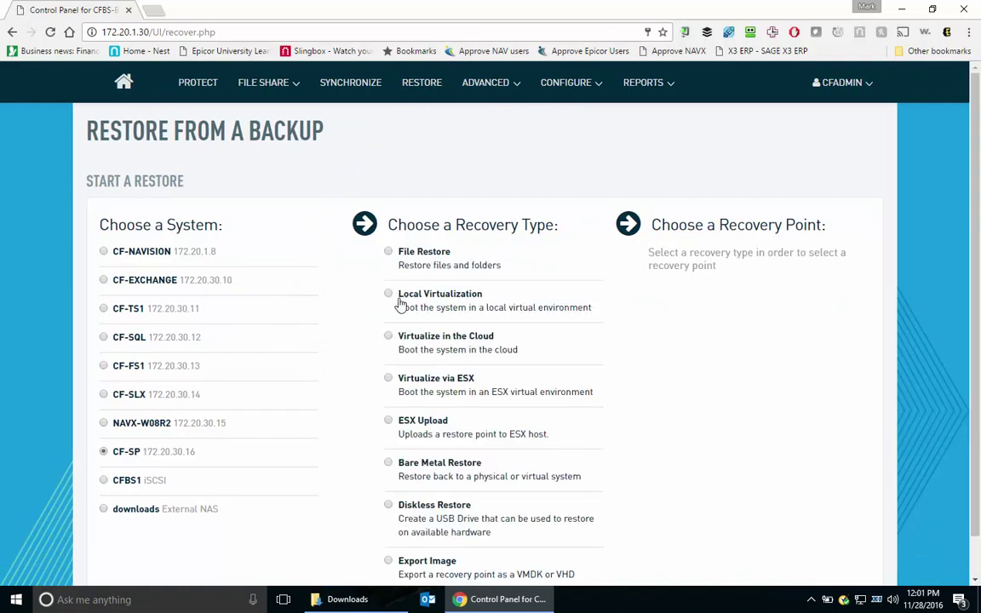
left_click(421, 341)
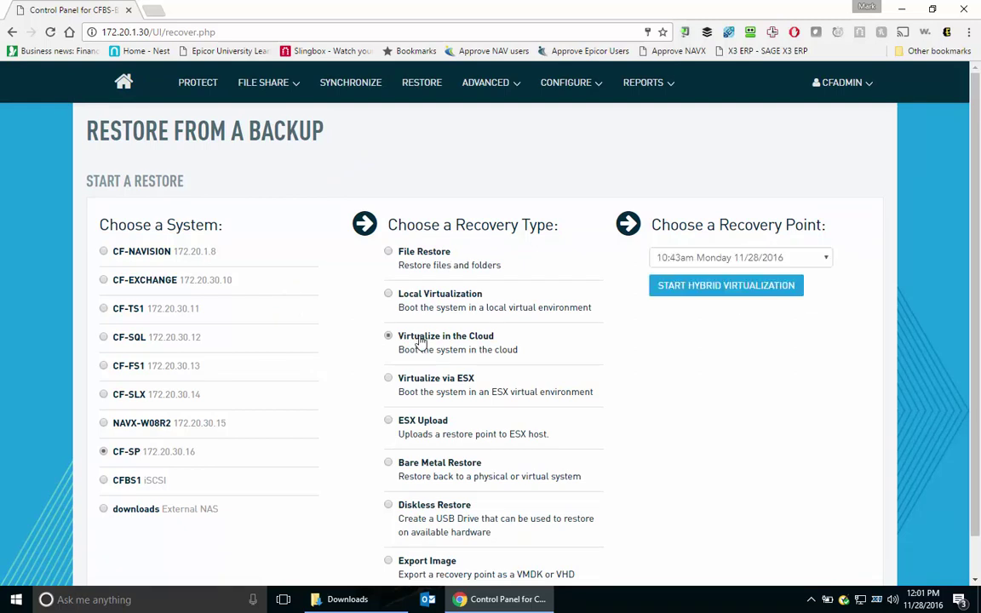
left_click(770, 259)
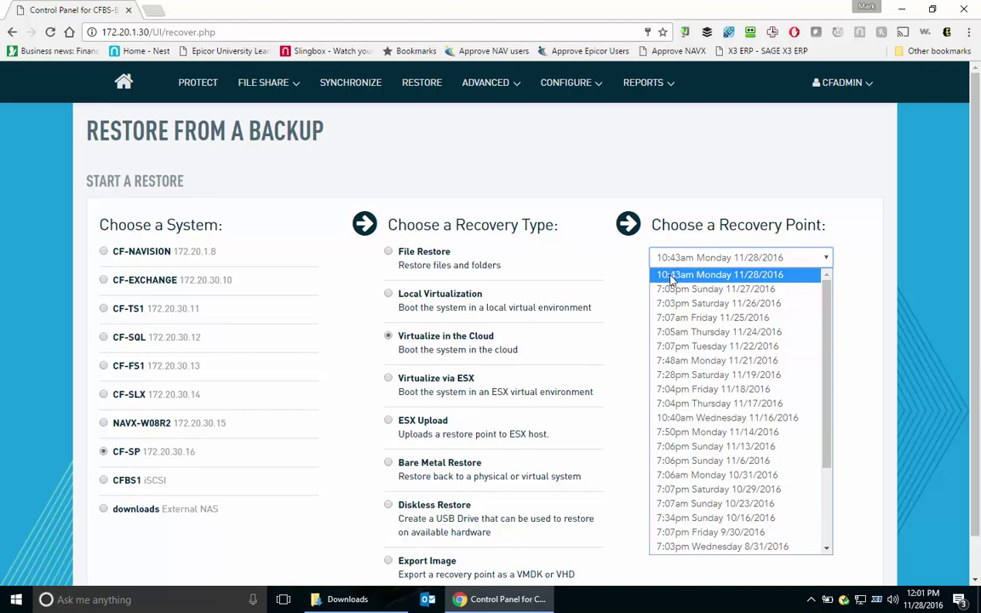
left_click(672, 276)
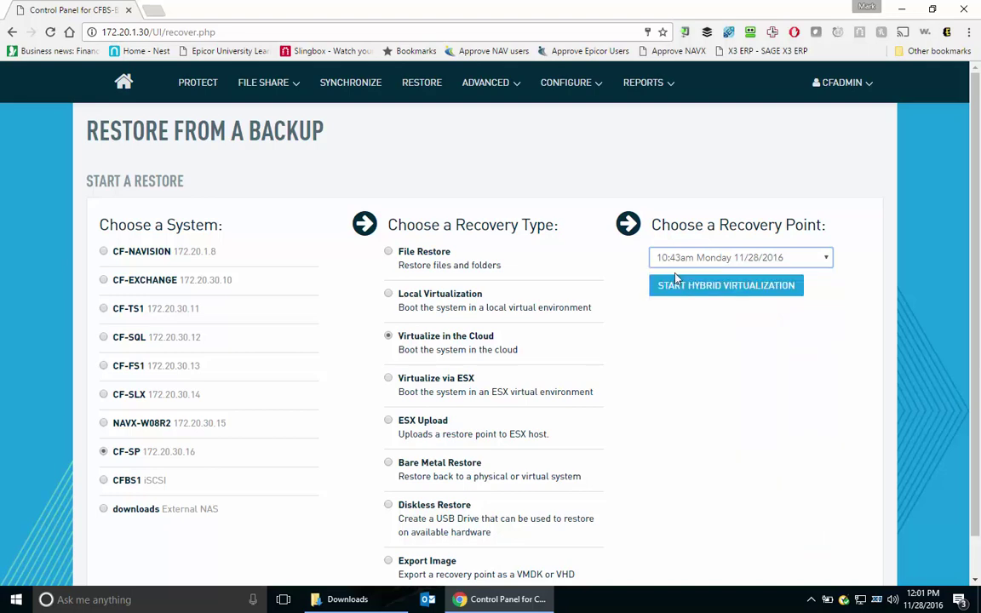
left_click(681, 290)
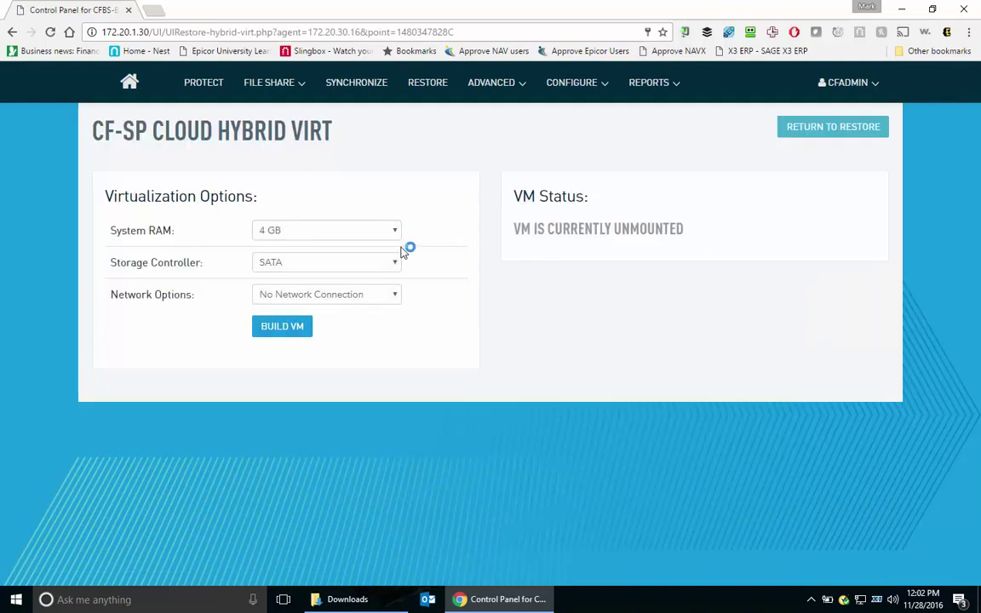
Give the cloud VM 8 GB of system RAM and Virtual Firewall + Internet networking.
left_click(313, 234)
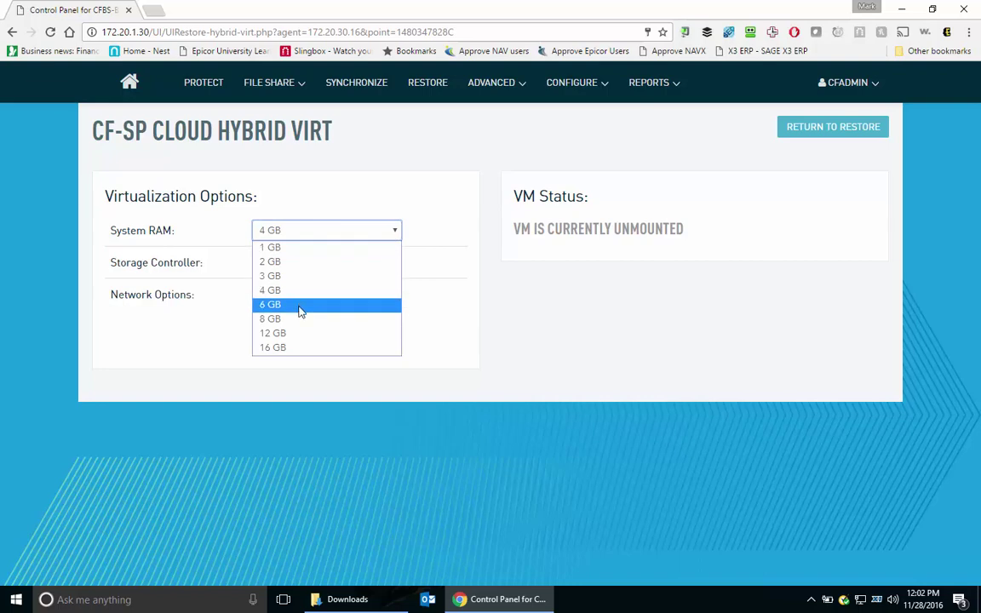
left_click(299, 307)
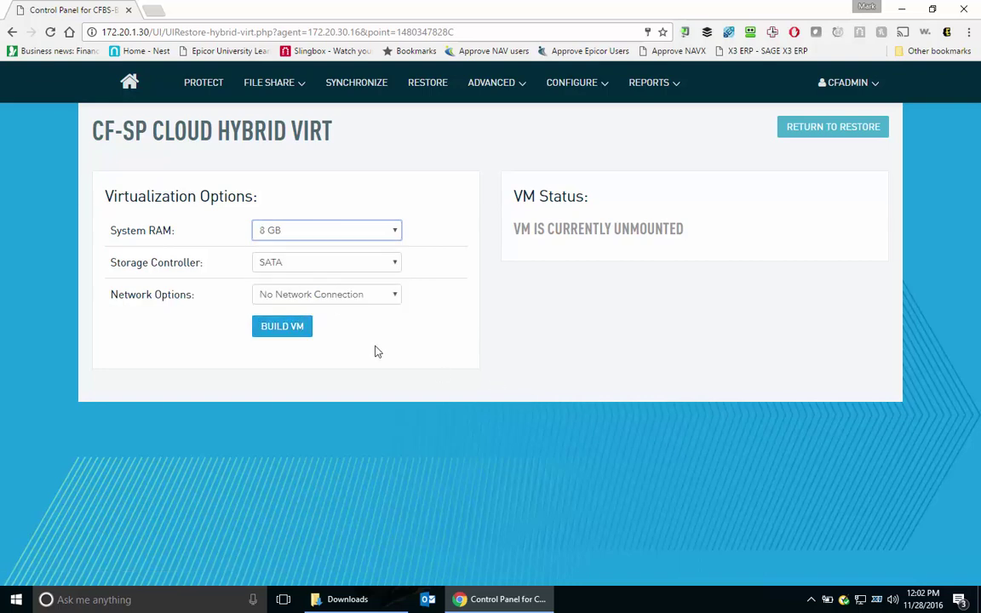
left_click(361, 298)
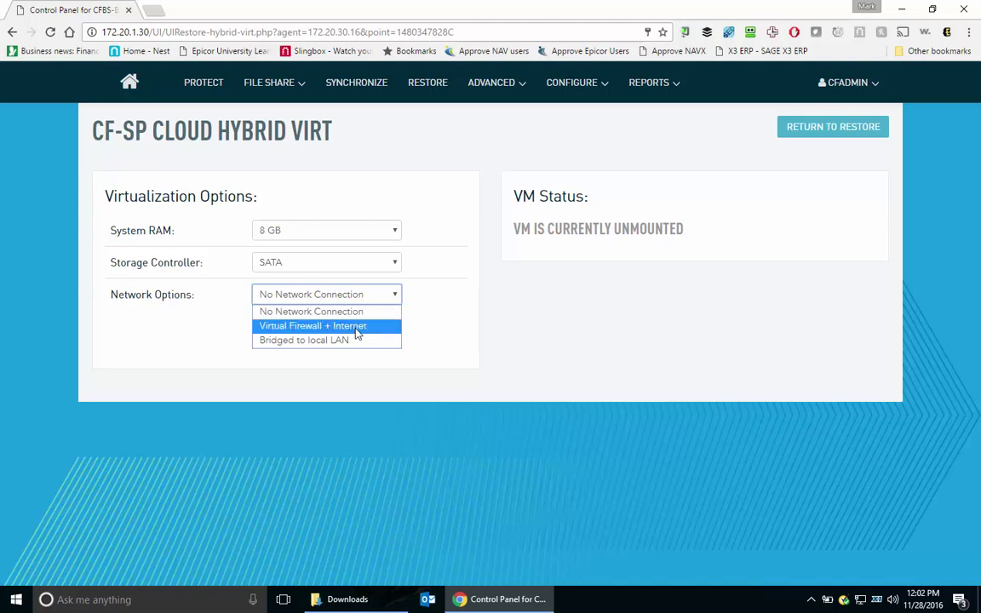
left_click(358, 330)
Build the VM, mount and start it, then launch its RDP link.
left_click(268, 326)
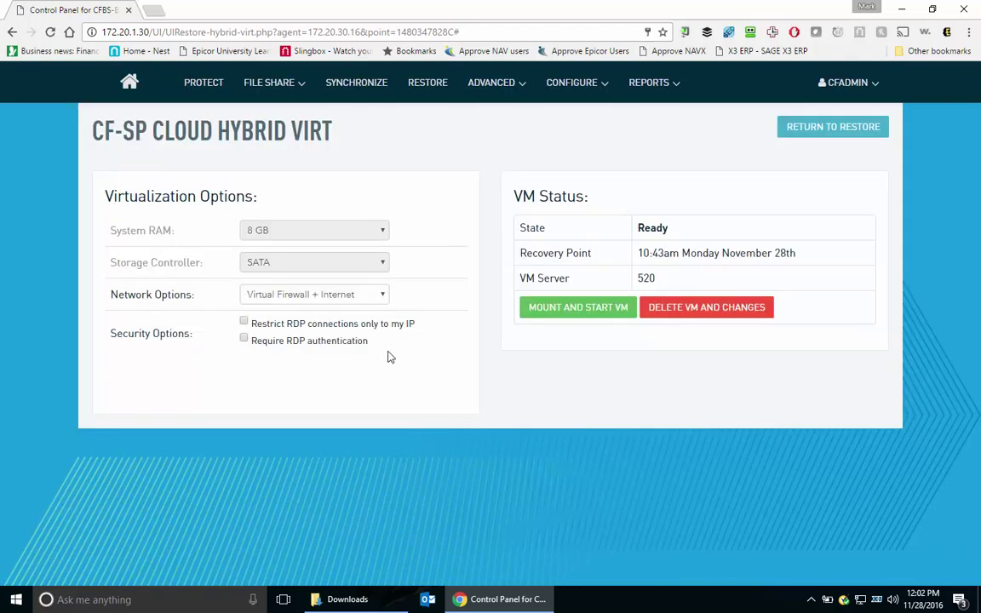
left_click(596, 309)
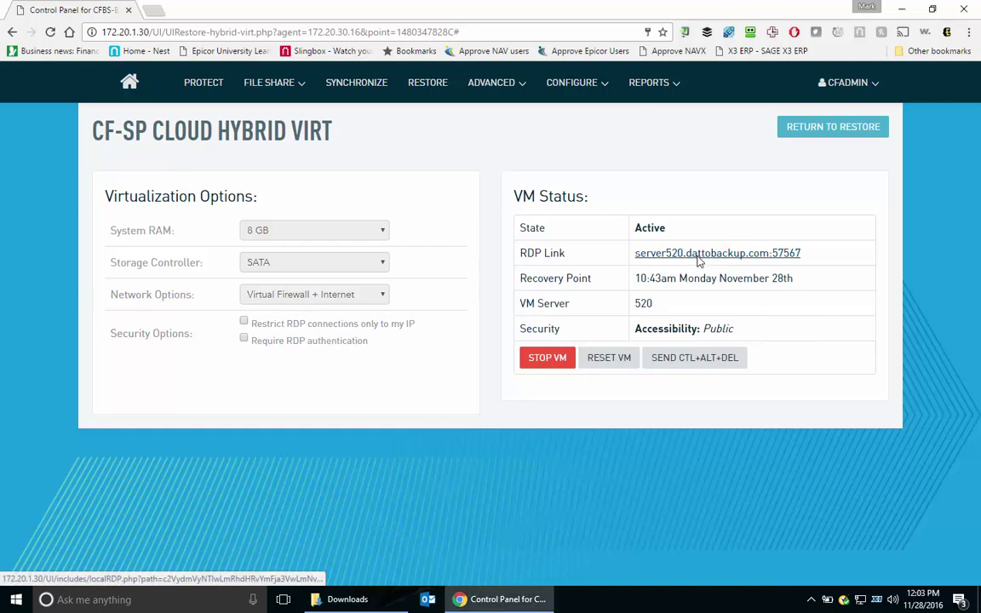
left_click(698, 254)
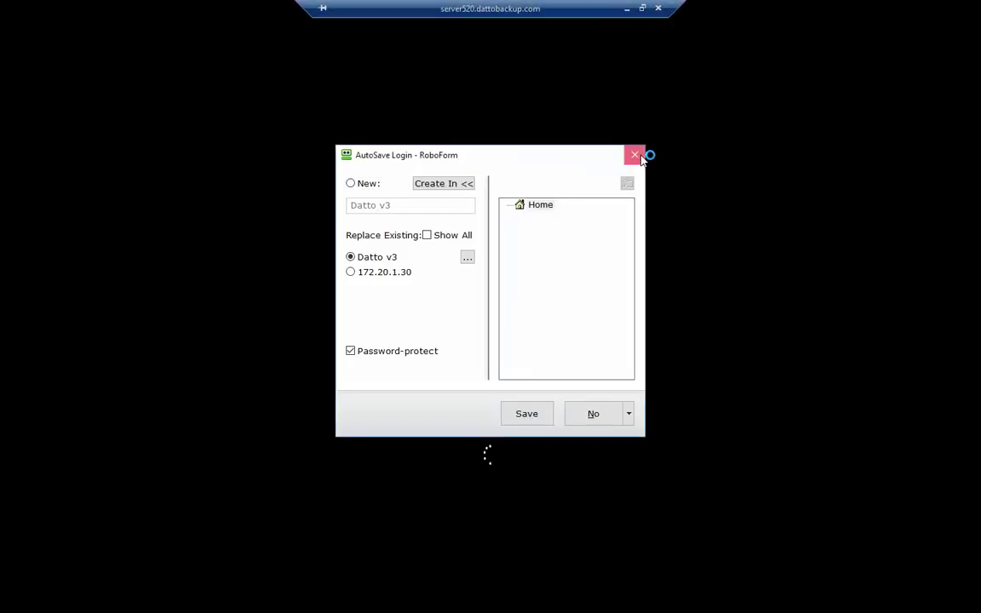
Dismiss the password-saving prompt and sign in to the VM as the CF domain administrator with its password.
left_click(634, 154)
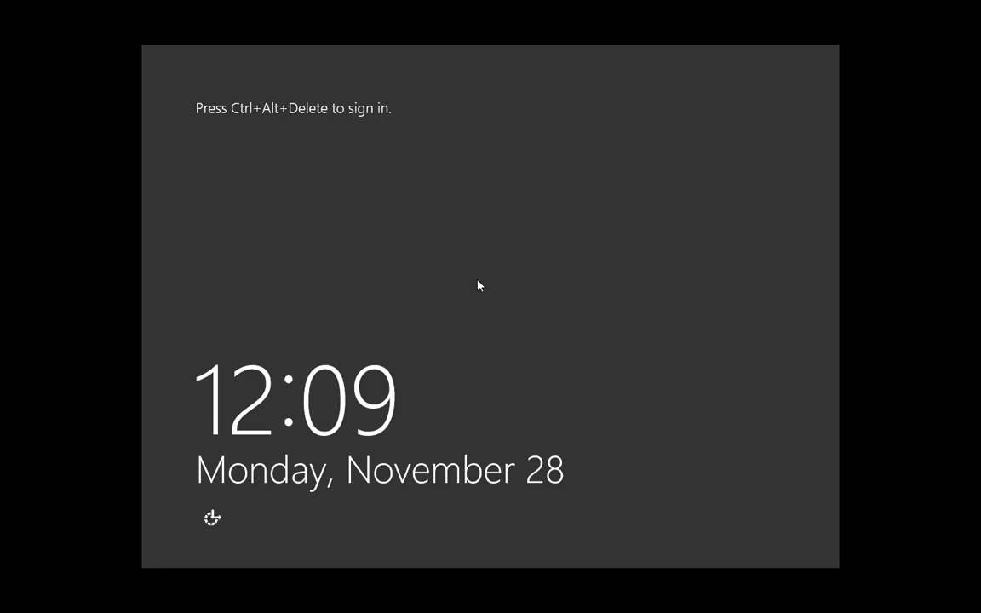
key("ctrl+alt+Delete")
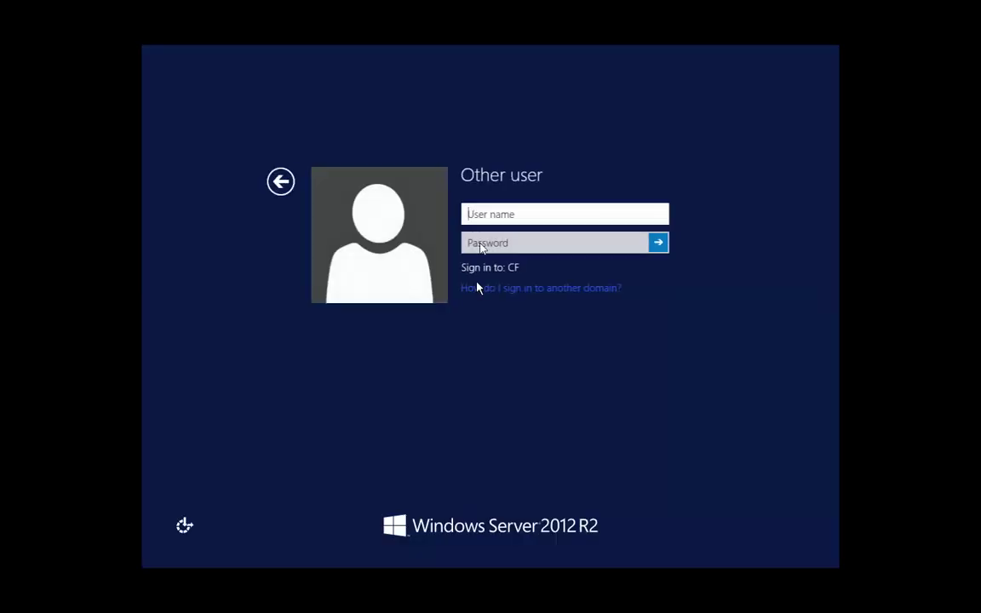
type("cf\\")
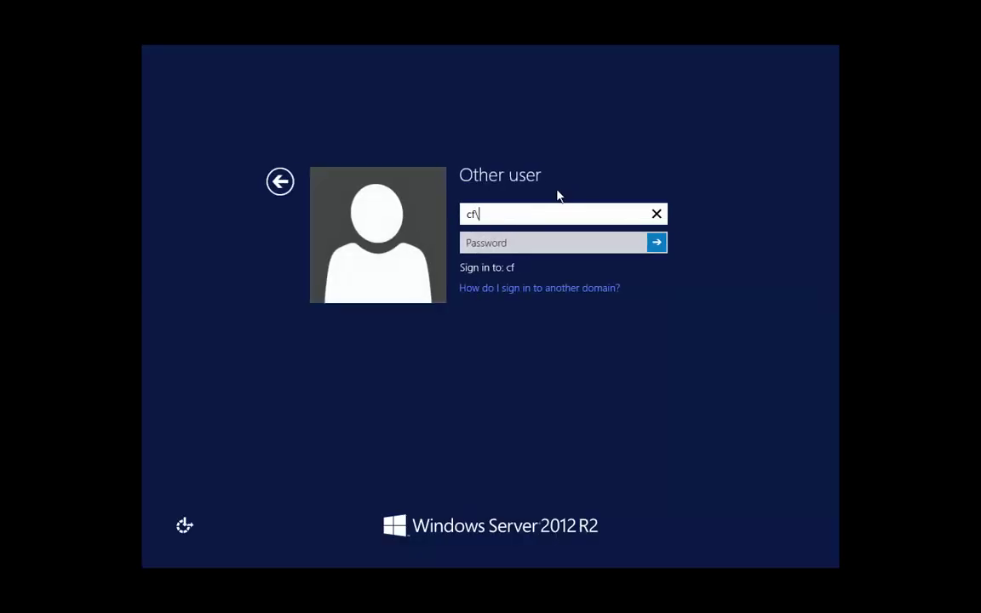
type("administrator")
key("Tab")
type("*")
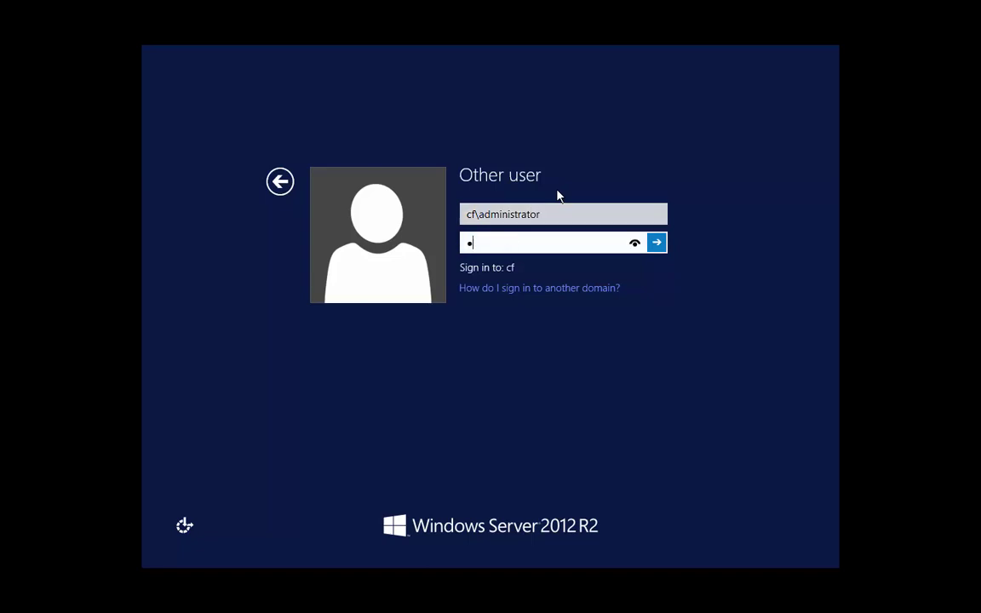
type("***********")
key("Return")
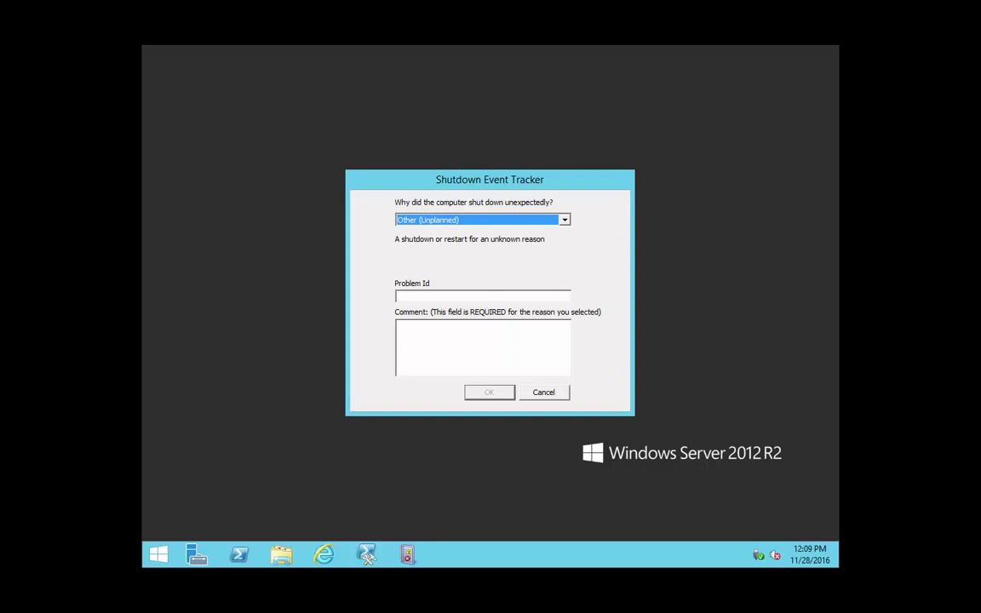
Dismiss Shutdown Event Tracker, return to the QuickBooks trial home page, and open the sample company.
left_click(543, 393)
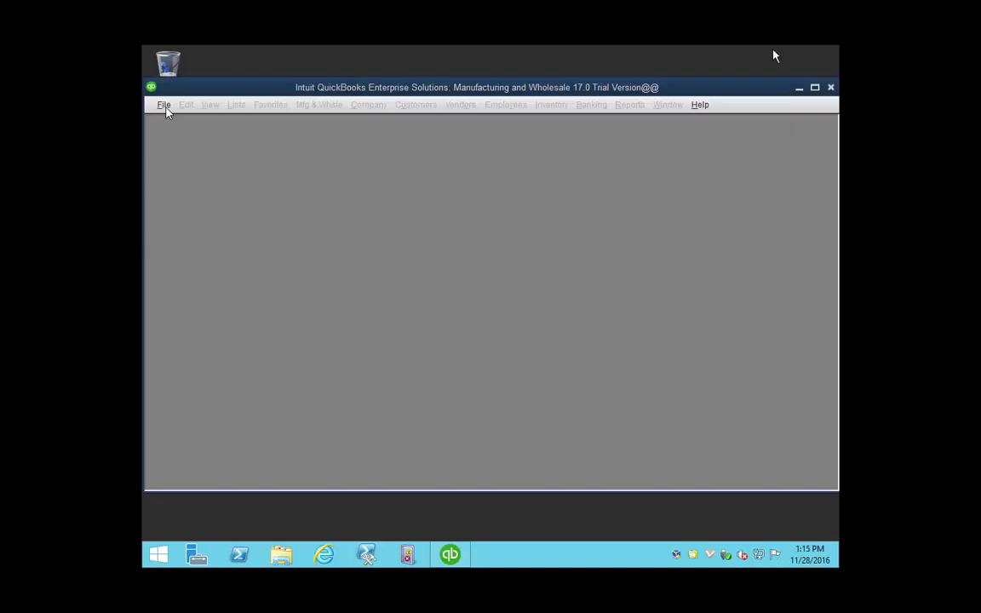
left_click(167, 111)
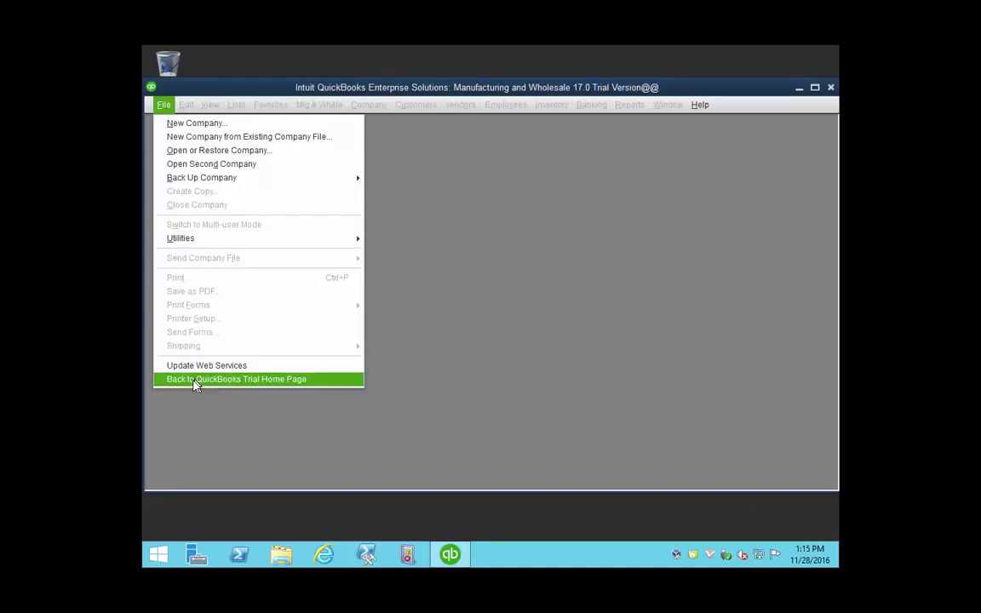
left_click(195, 380)
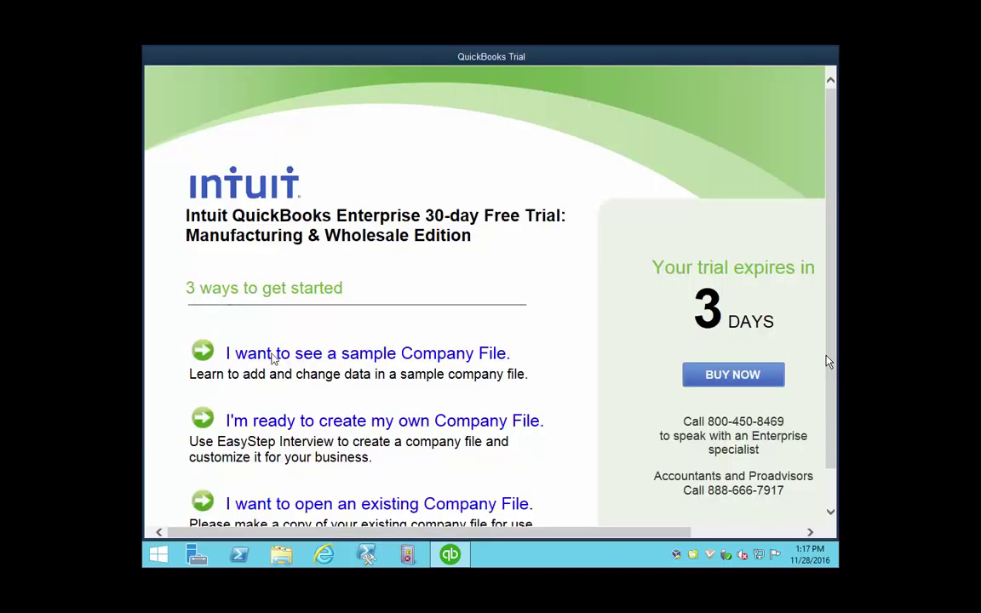
left_click(272, 355)
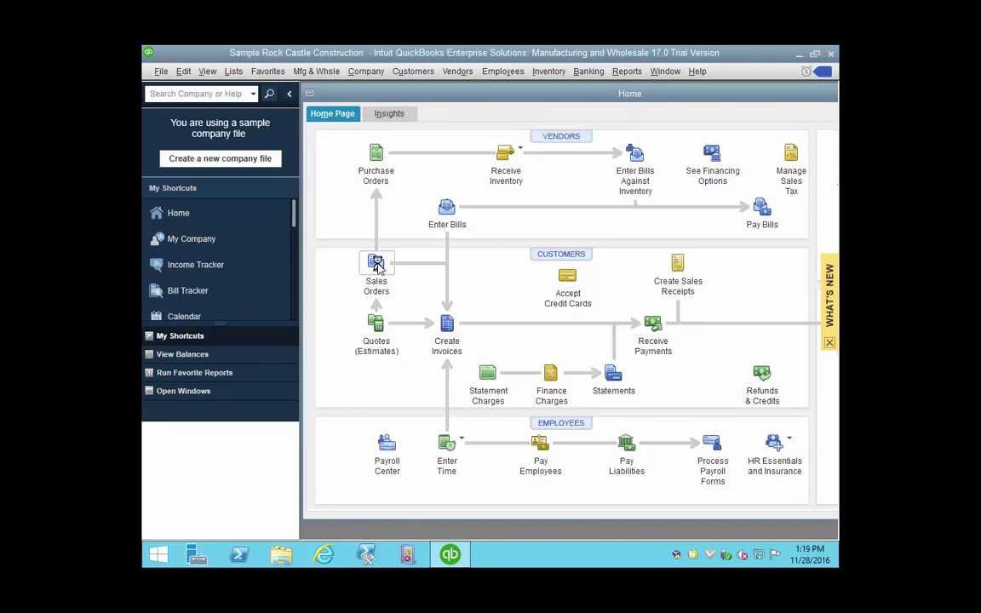
Check previous sales order 7005 (Blueprints, 550.00), then close the Sales Orders window and company file.
left_click(377, 266)
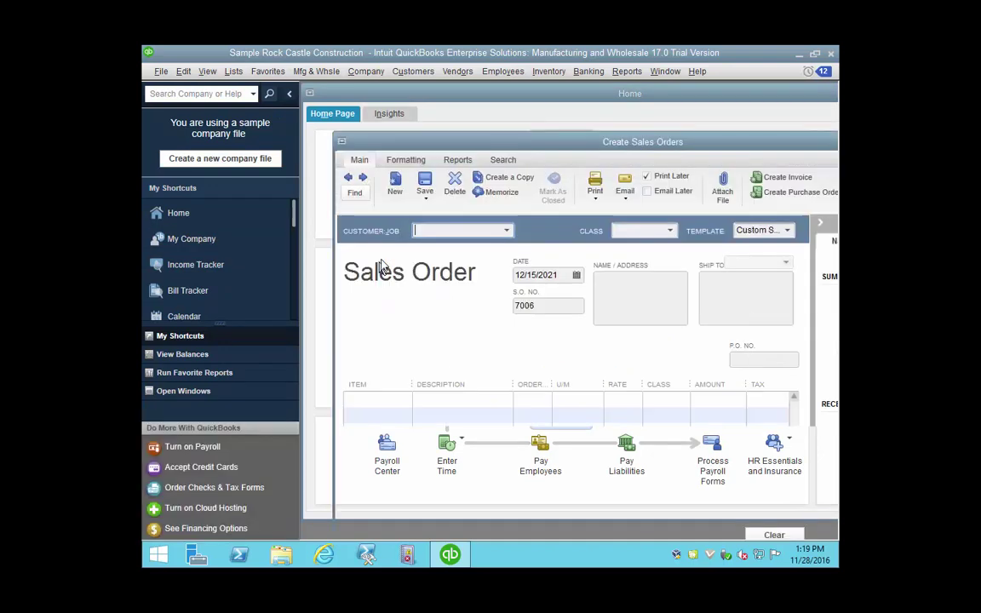
left_click(349, 178)
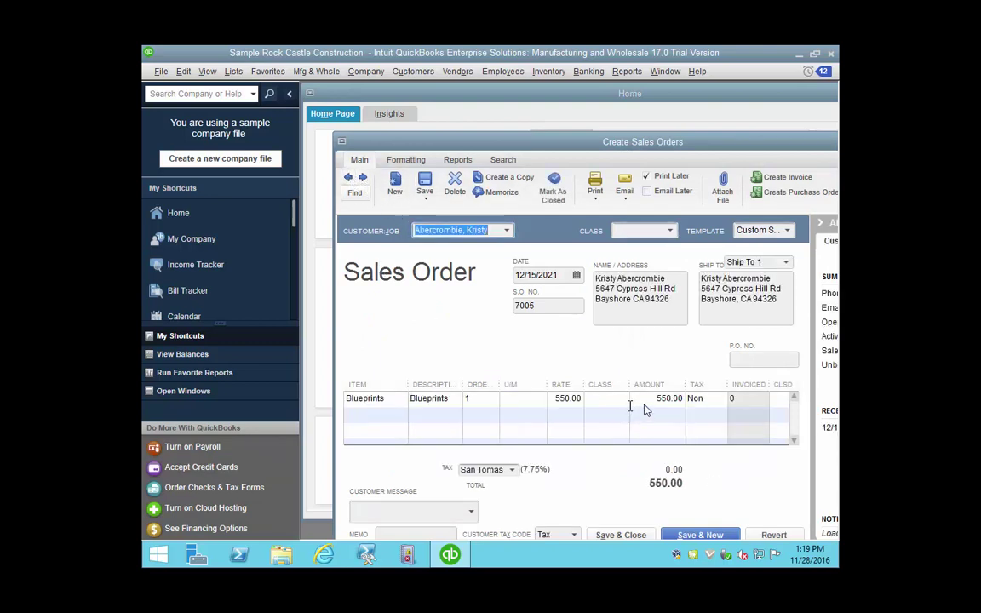
left_click(342, 143)
left_click(361, 230)
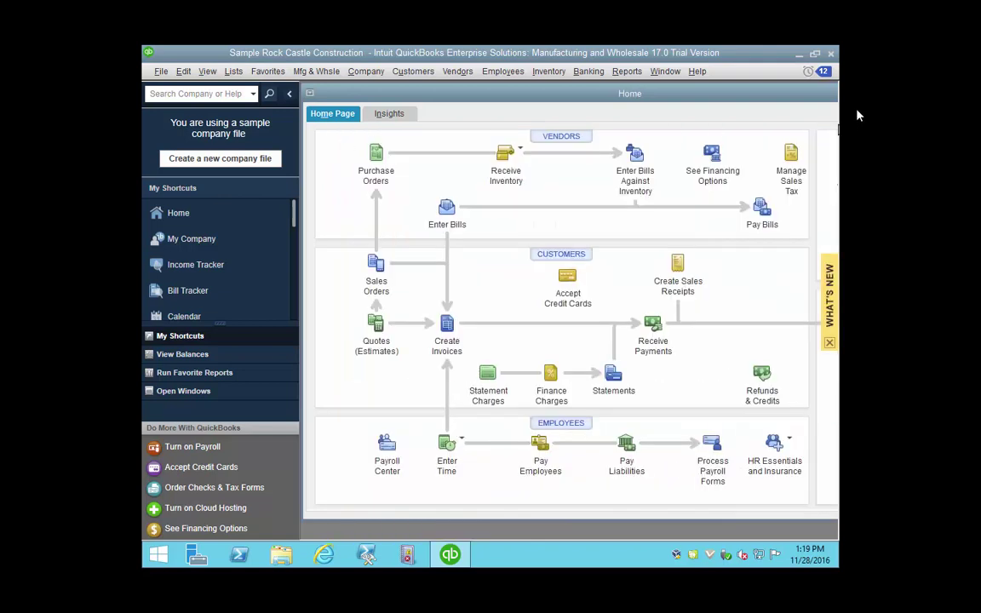
left_click(833, 55)
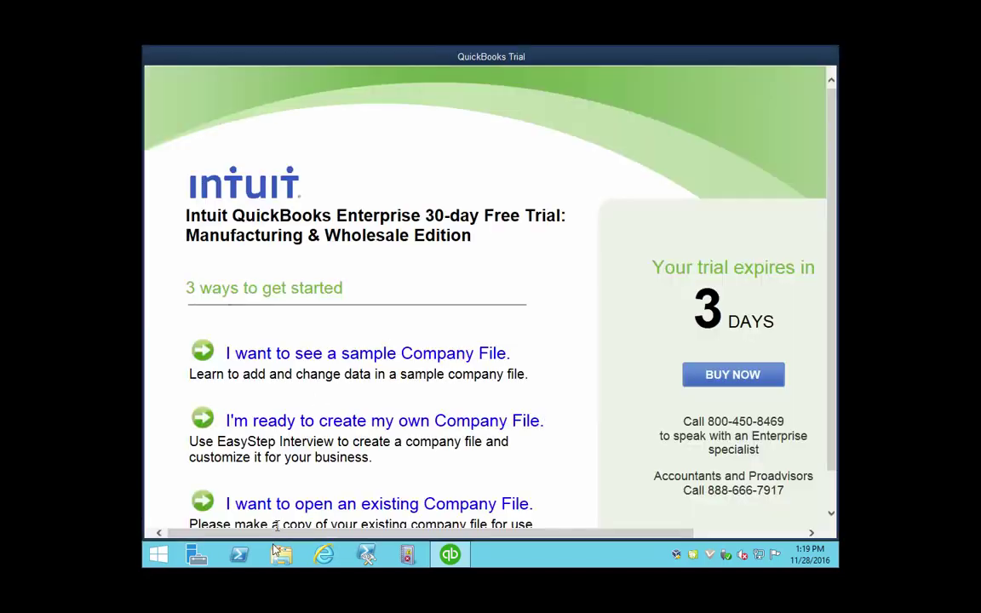
Quit QuickBooks and browse to the Documents folder in File Explorer.
left_click(767, 533)
left_click(800, 98)
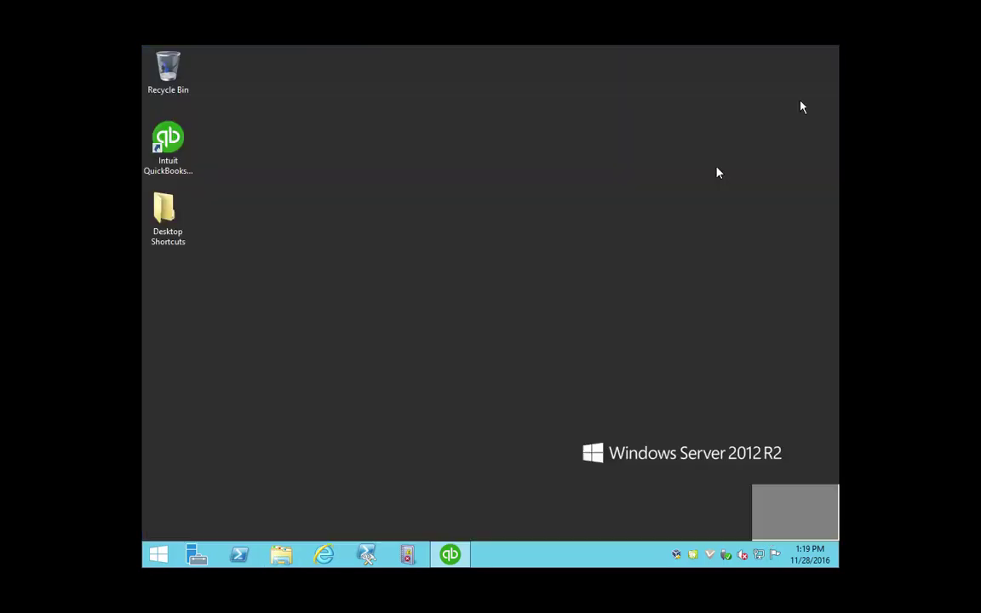
left_click(281, 555)
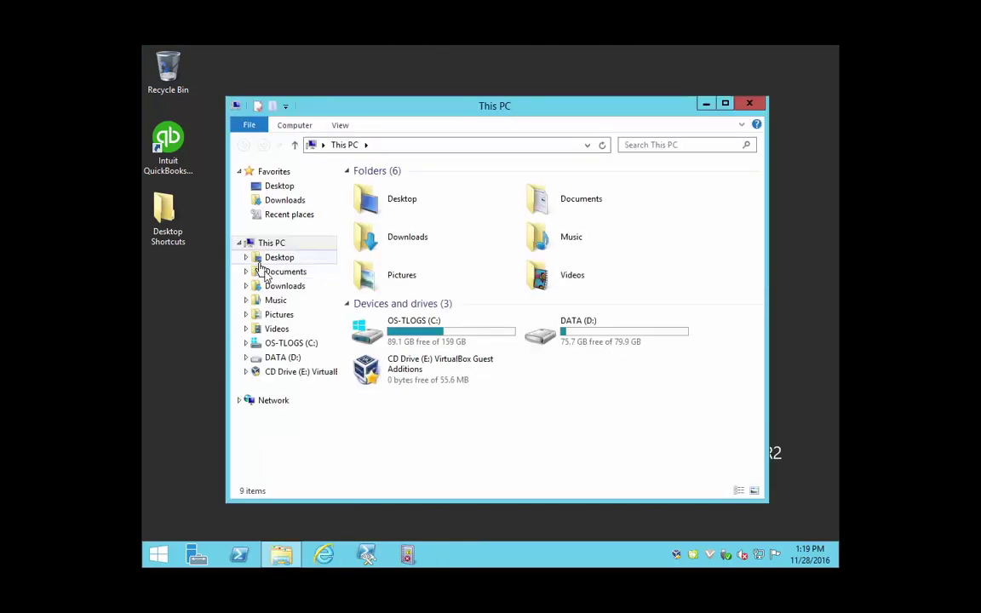
left_click(264, 271)
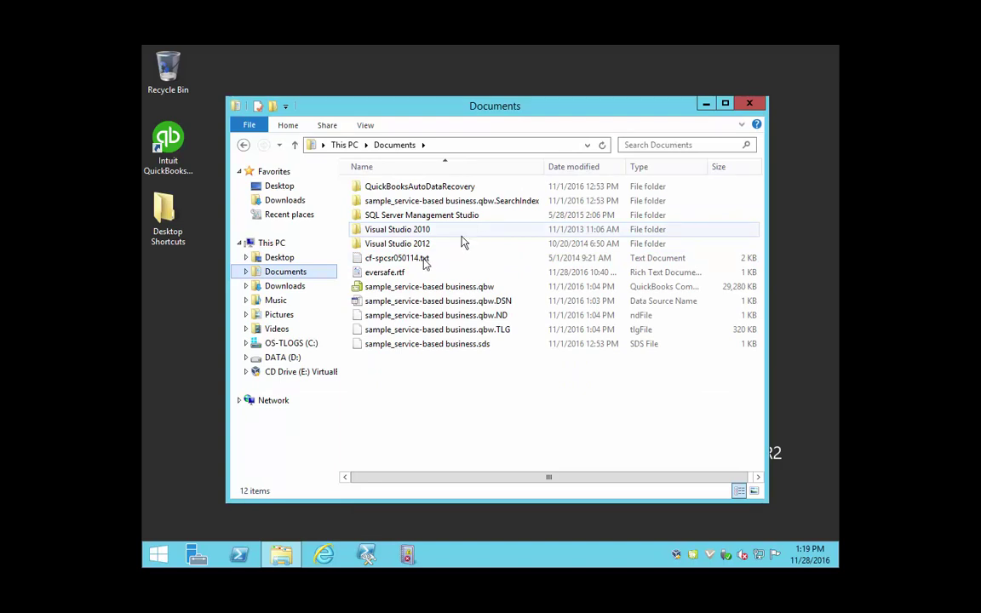
Open eversafe.rtf to confirm it reads 'Eversafe Demo', close WordPad and Explorer, and minimize the RDP session.
left_click(387, 272)
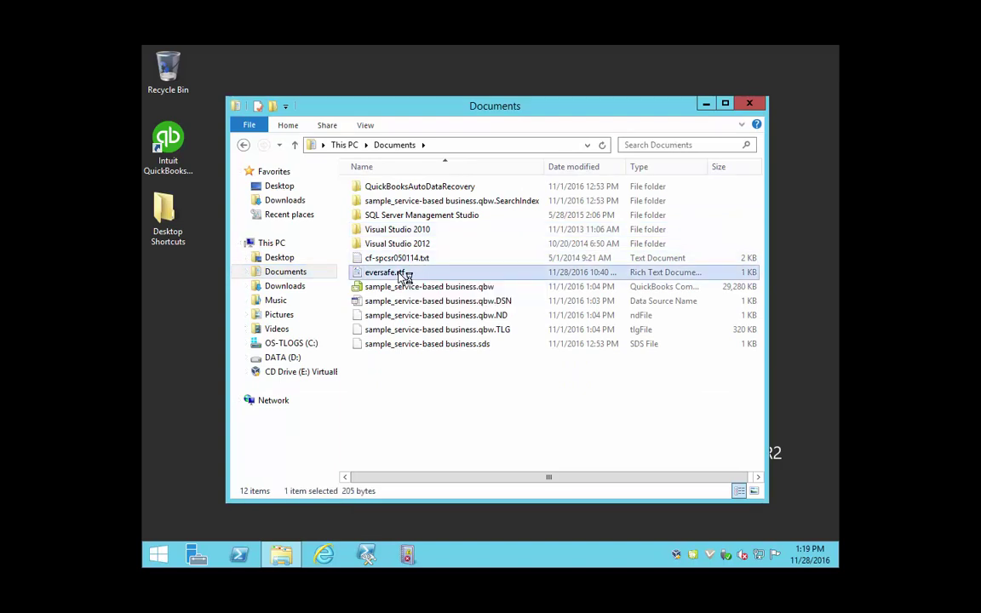
double_click(402, 276)
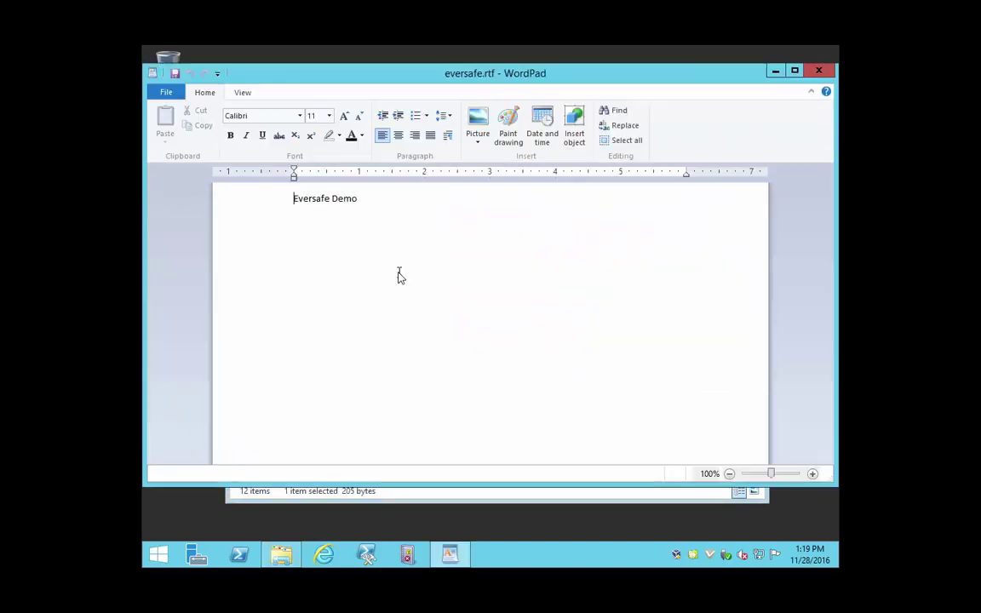
left_click(822, 72)
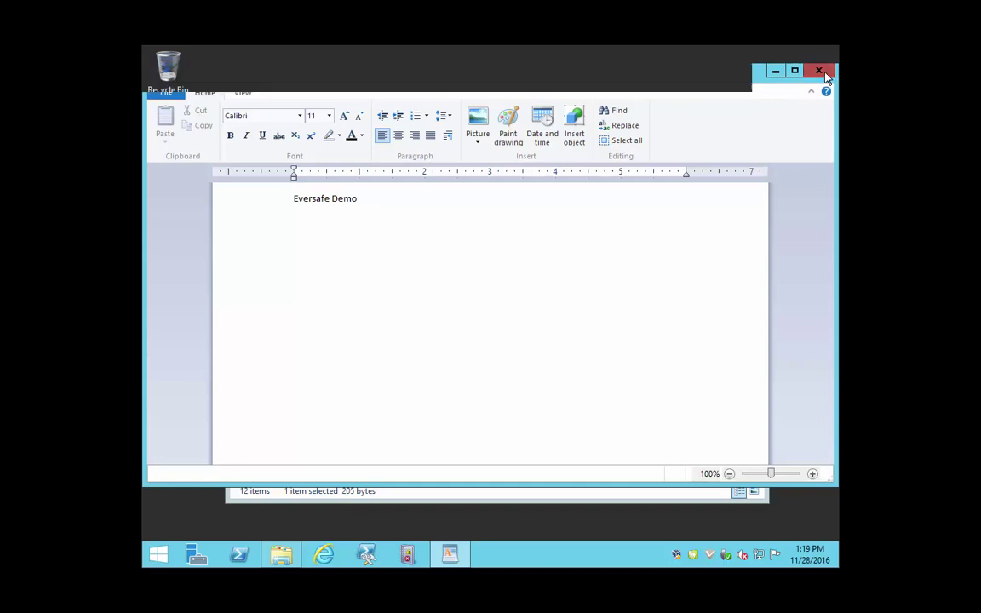
left_click(750, 101)
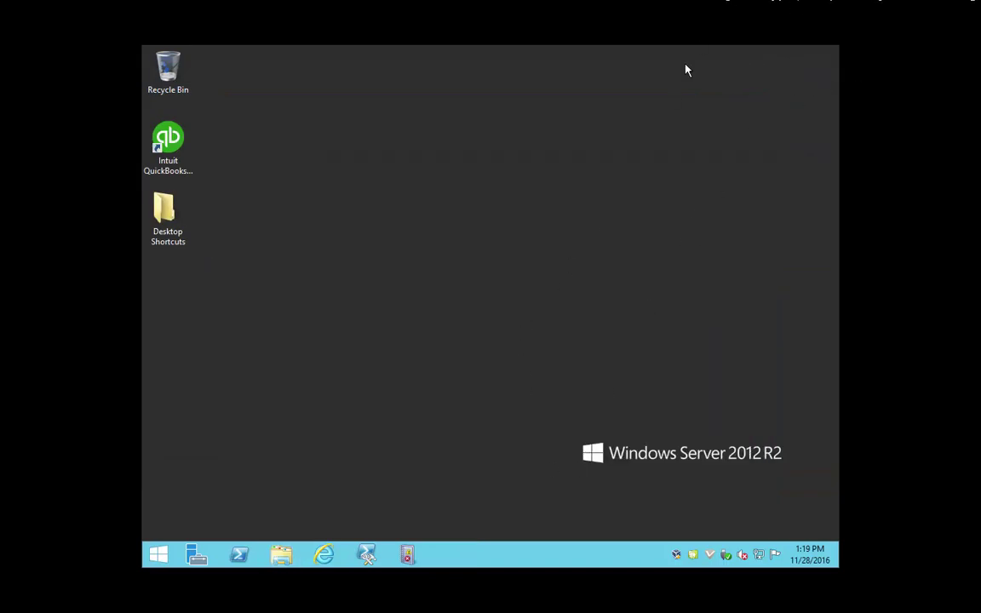
left_click(631, 10)
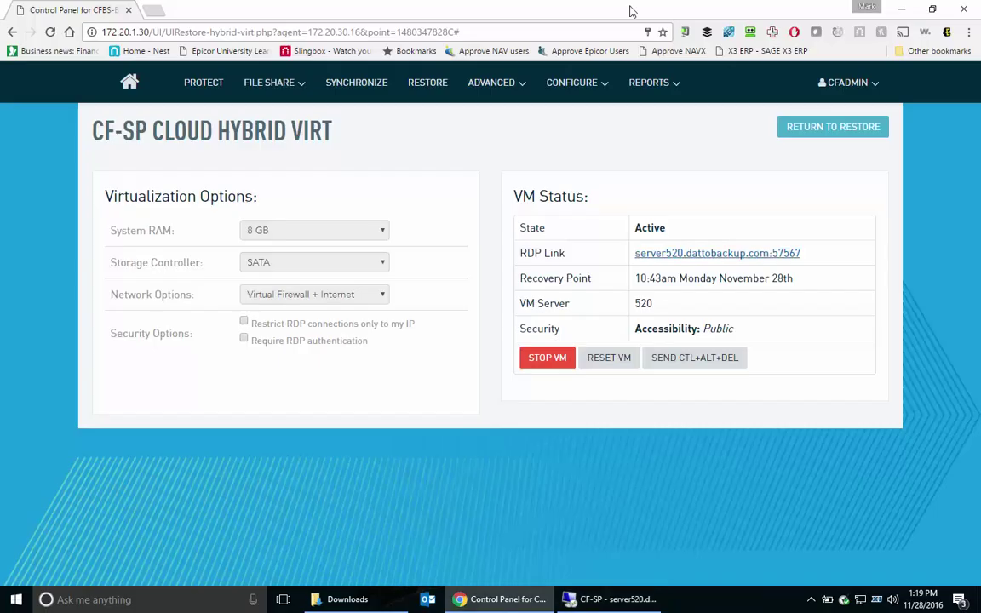